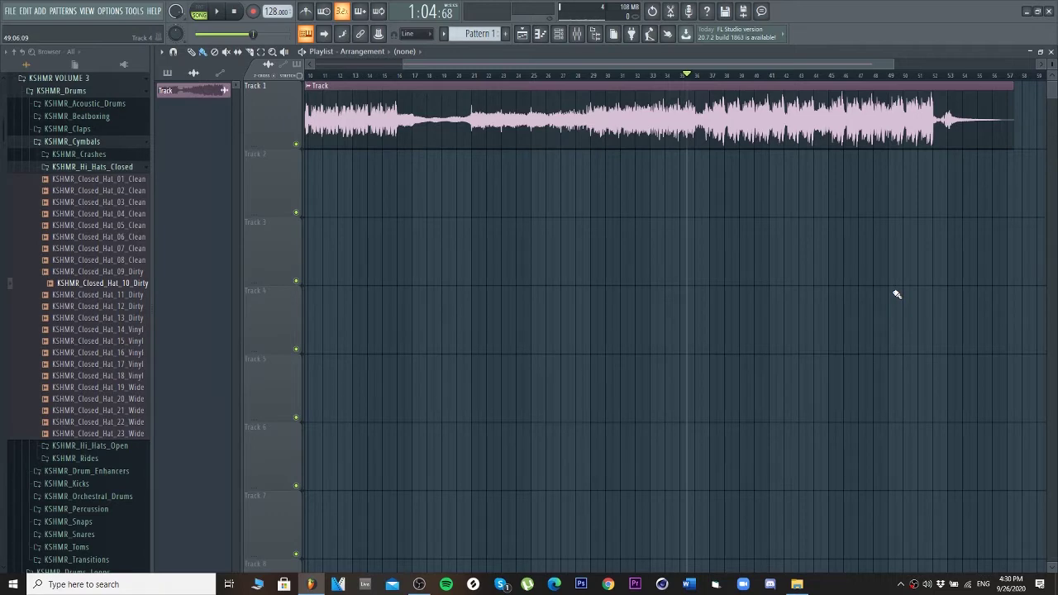
scroll(784, 80, "up", 2)
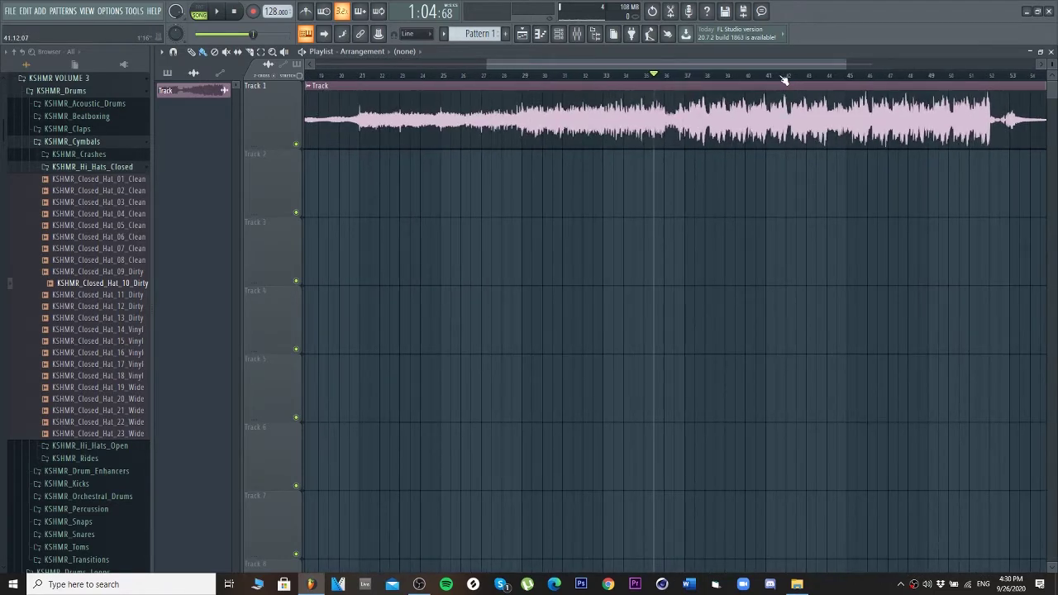
scroll(784, 80, "down", 3)
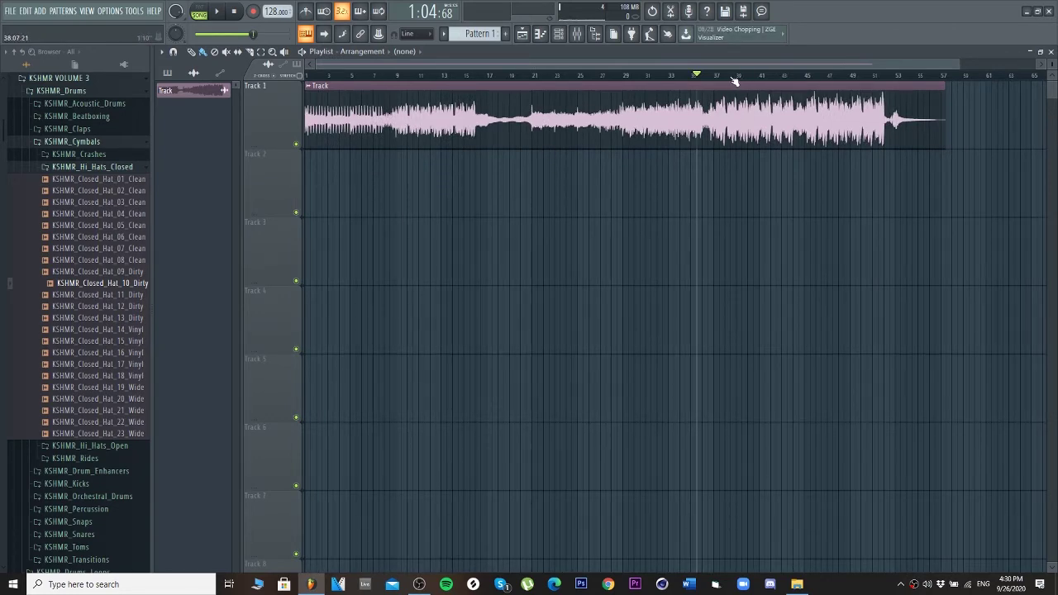
scroll(734, 81, "up", 3)
scroll(672, 78, "down", 3)
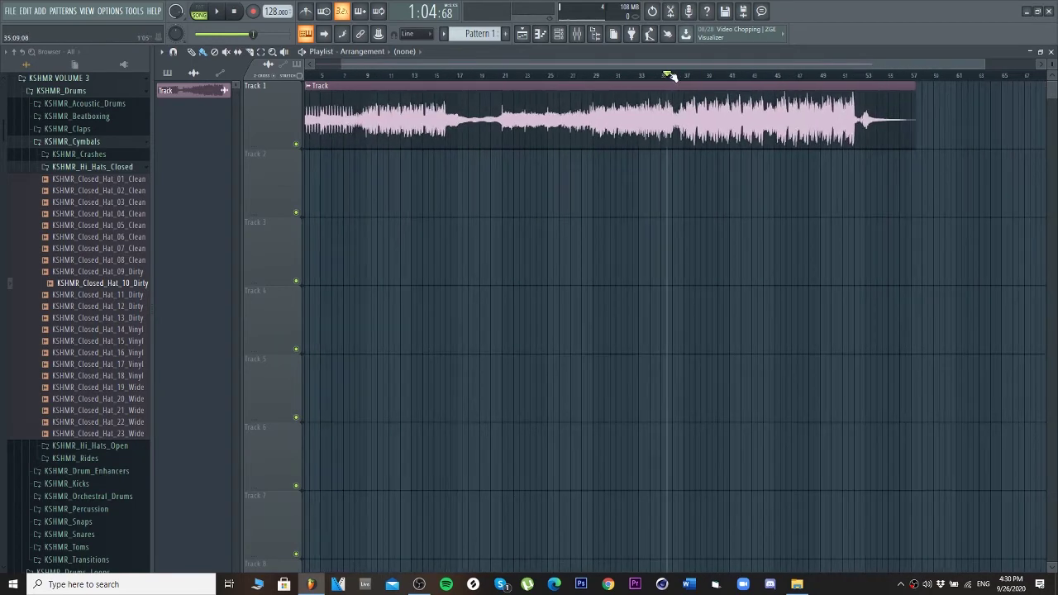
scroll(599, 75, "down", 1)
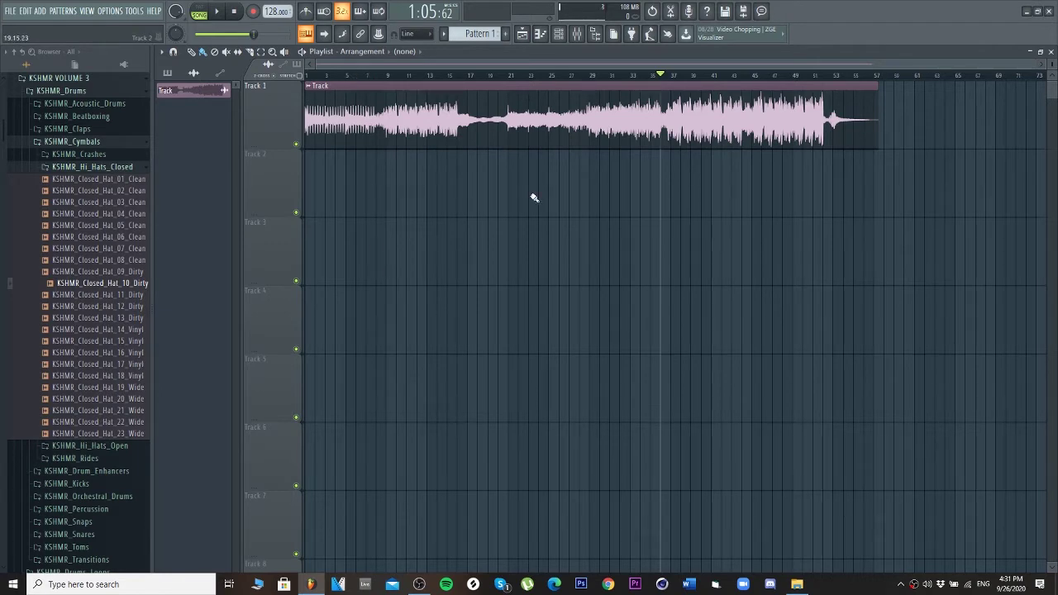
scroll(697, 77, "up", 3)
scroll(697, 76, "down", 3)
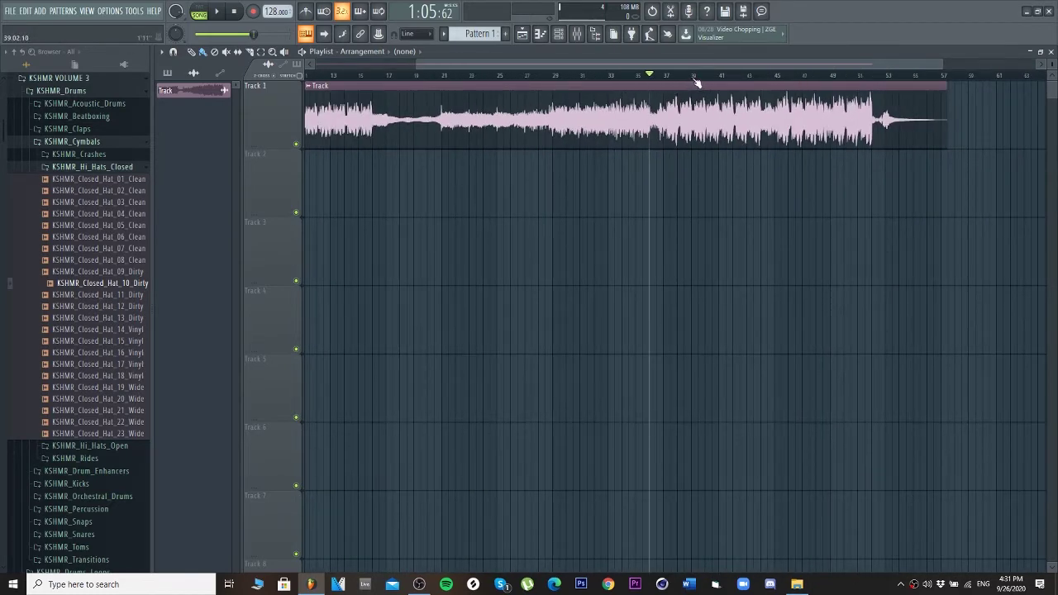
scroll(694, 80, "up", 2)
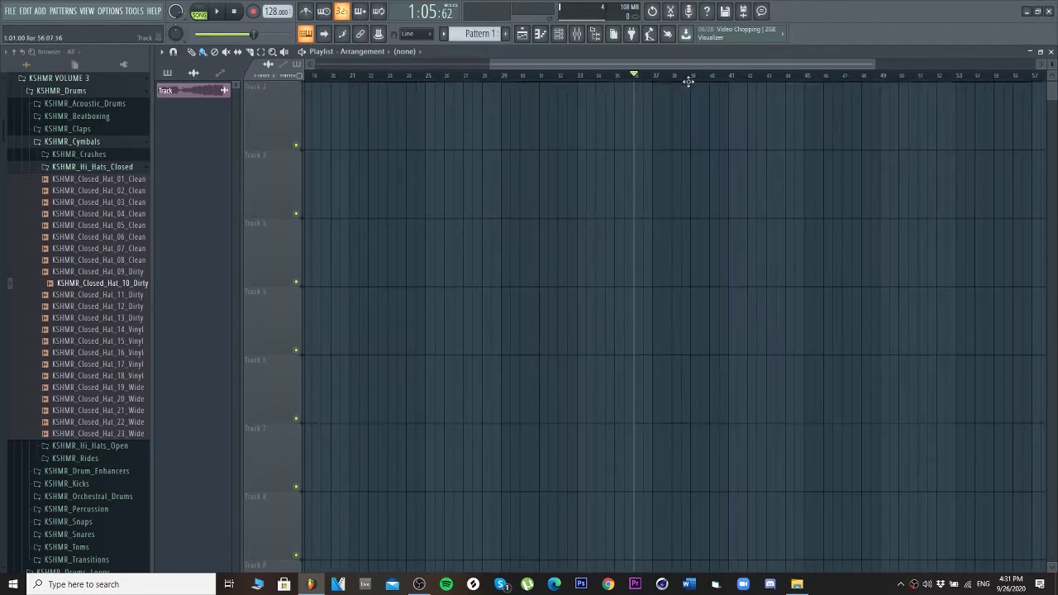
Step: Move the playhead to about bar 34 and play the mixed track through its loudest section
left_click(595, 78)
scroll(685, 83, "up", 2)
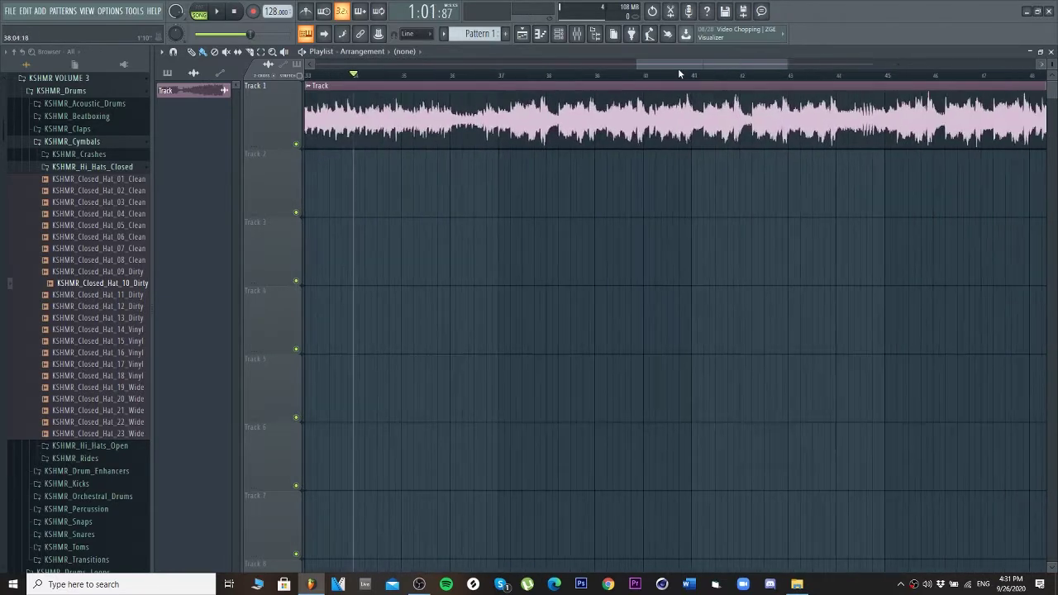
scroll(690, 85, "down", 2)
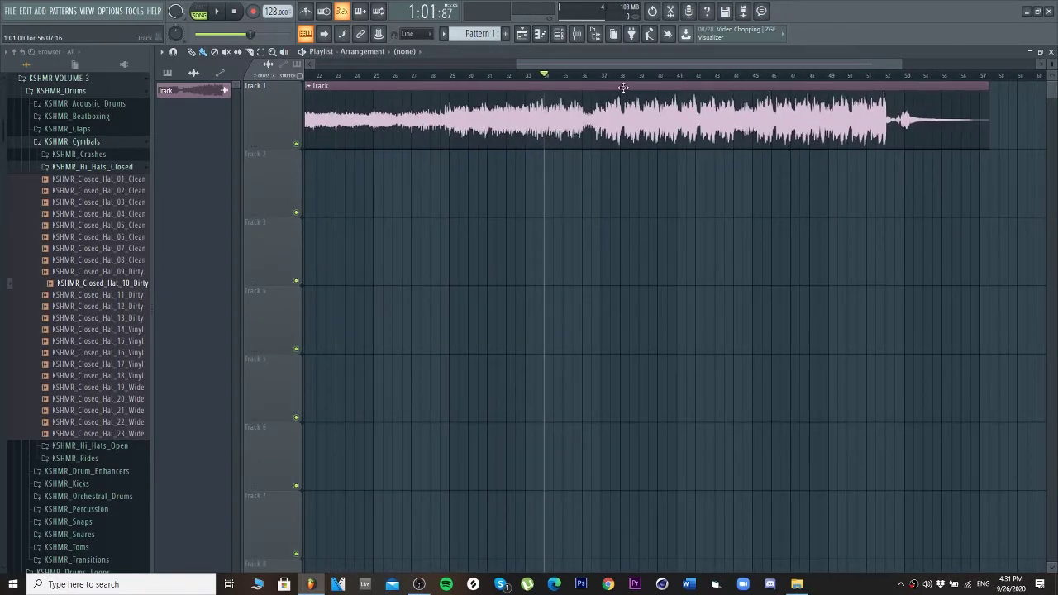
scroll(622, 79, "up", 1)
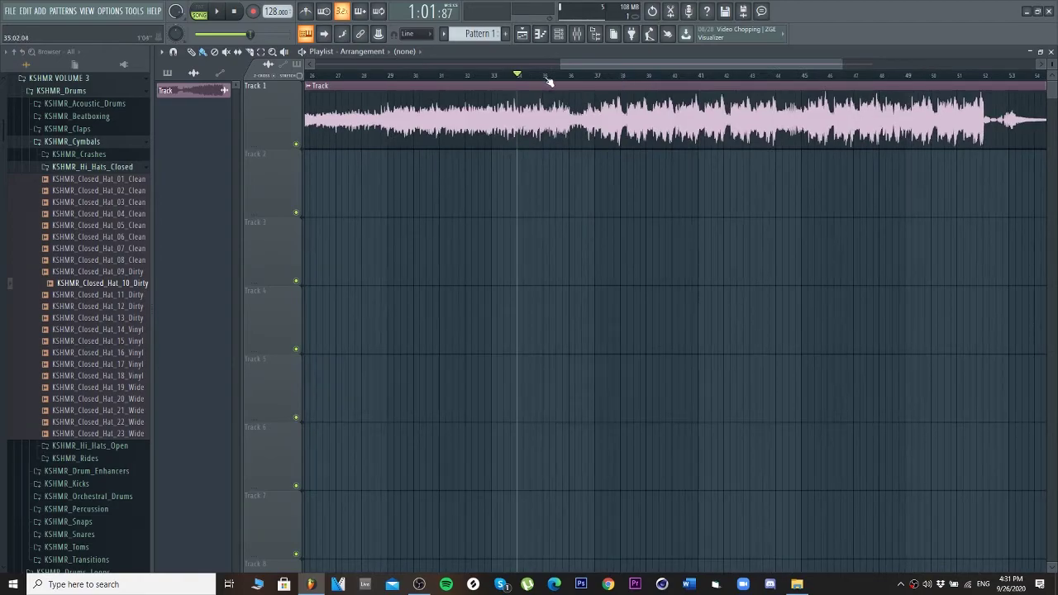
key("space")
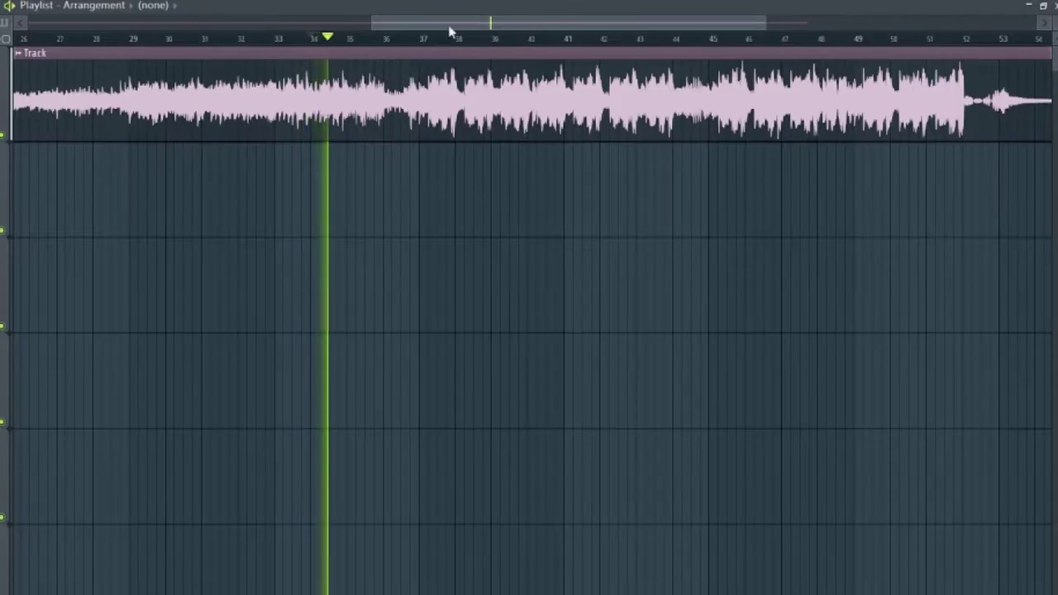
left_click_drag(732, 24, 763, 25)
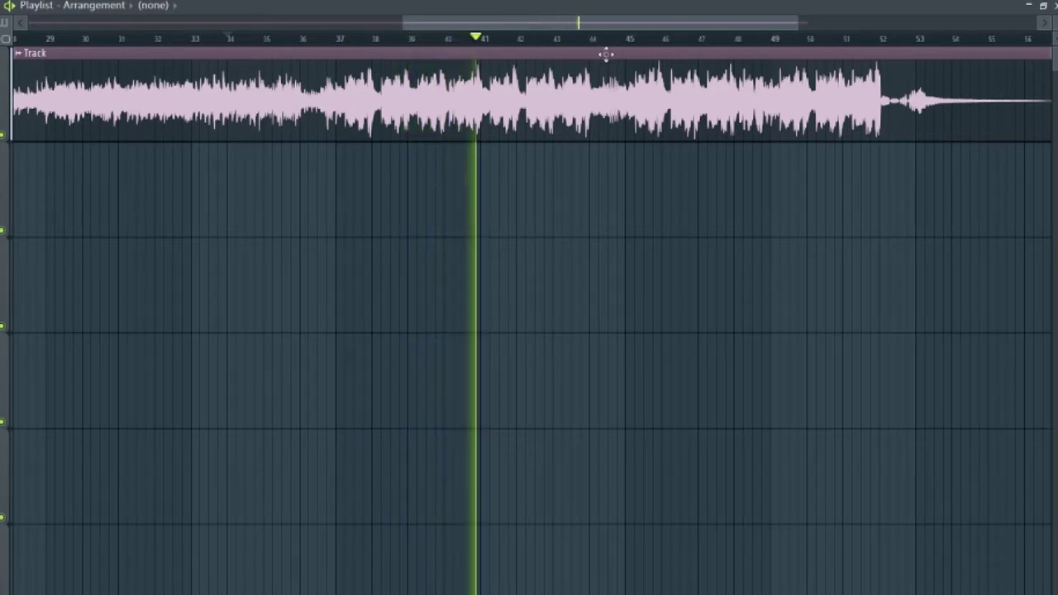
scroll(641, 46, "down", 3)
key("space")
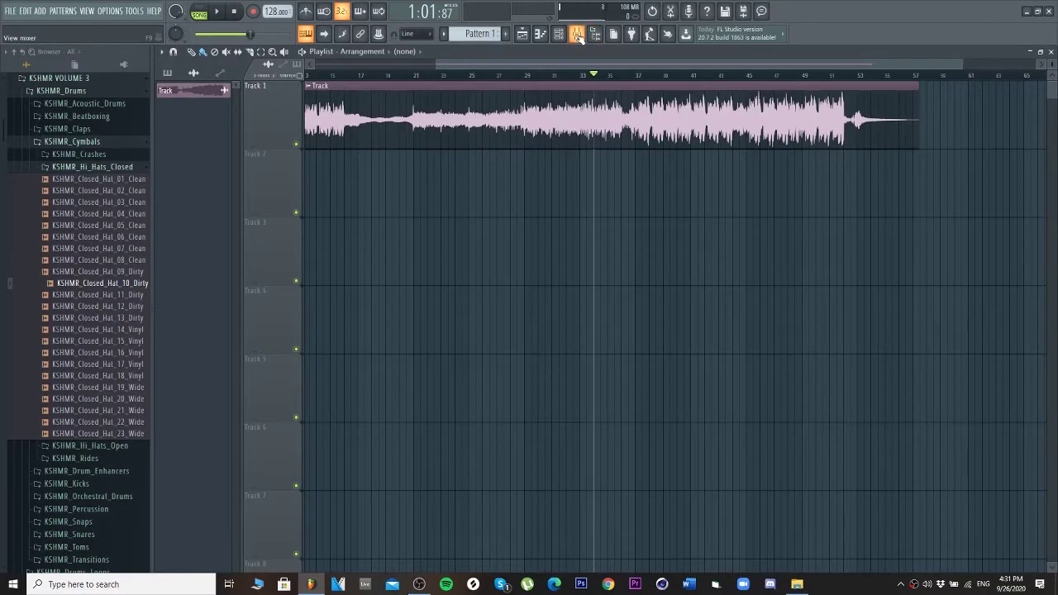
Step: Remove The Glue from the last effect slot of the master mixer track and close the mixer
left_click(577, 33)
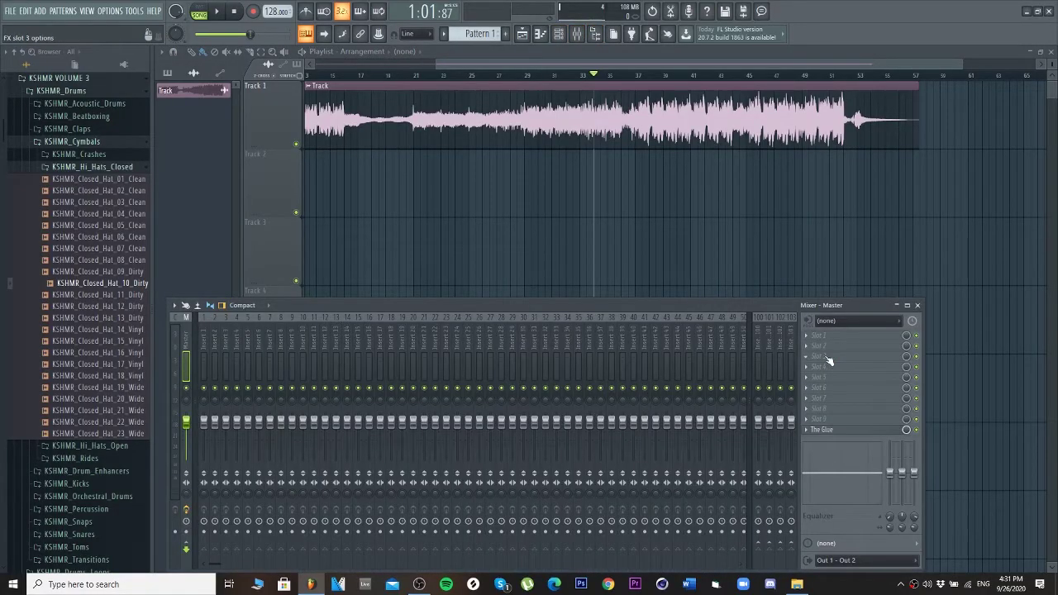
left_click(810, 423)
key("Escape")
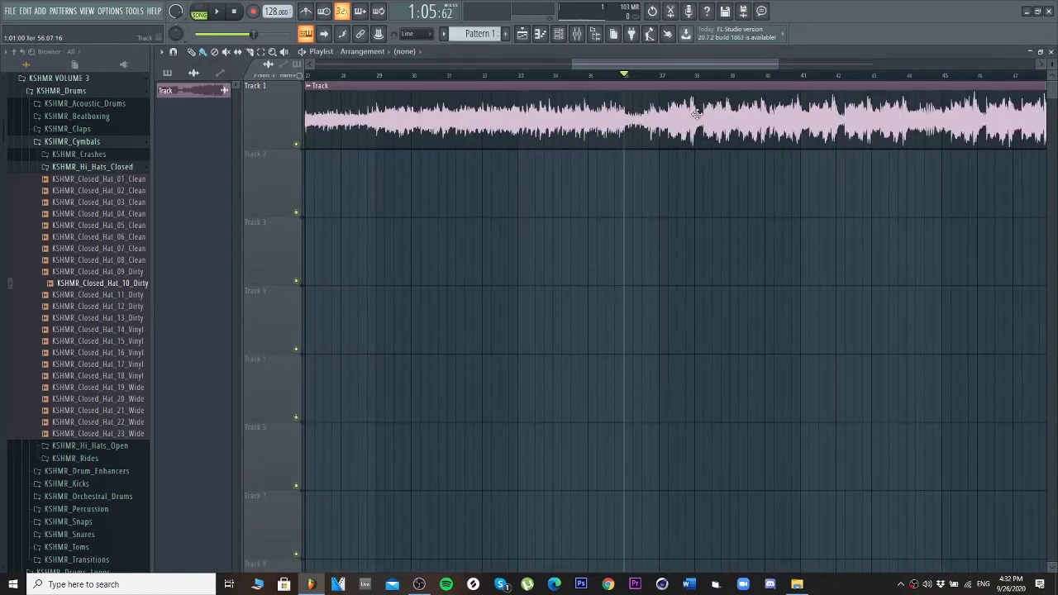
Step: Examine the waveform's headroom around bars 34 to 41 with Track 1 temporarily enlarged, and restore the track height
scroll(731, 79, "down", 3)
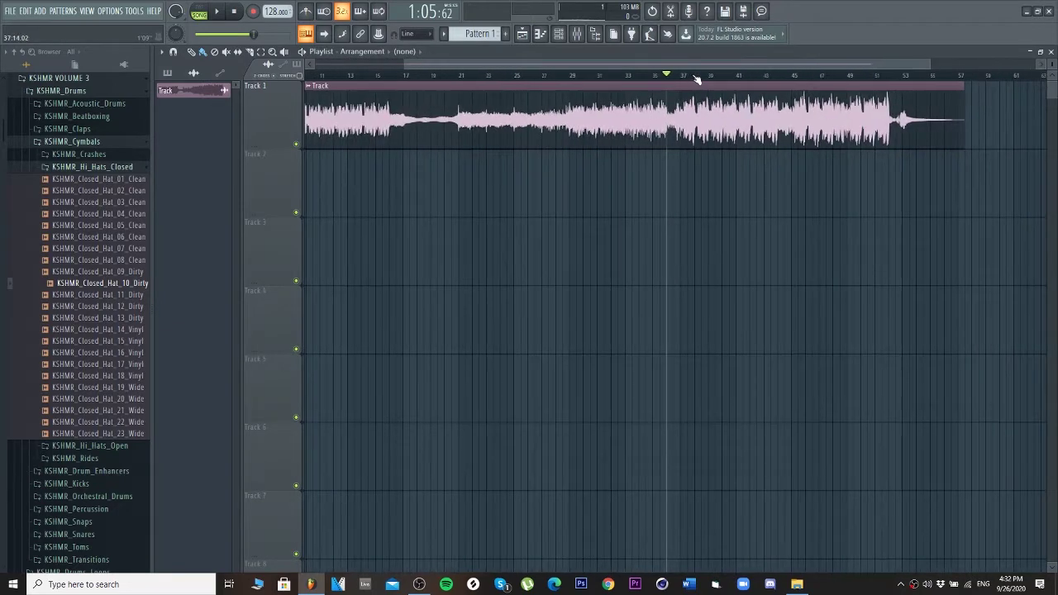
scroll(731, 79, "up", 3)
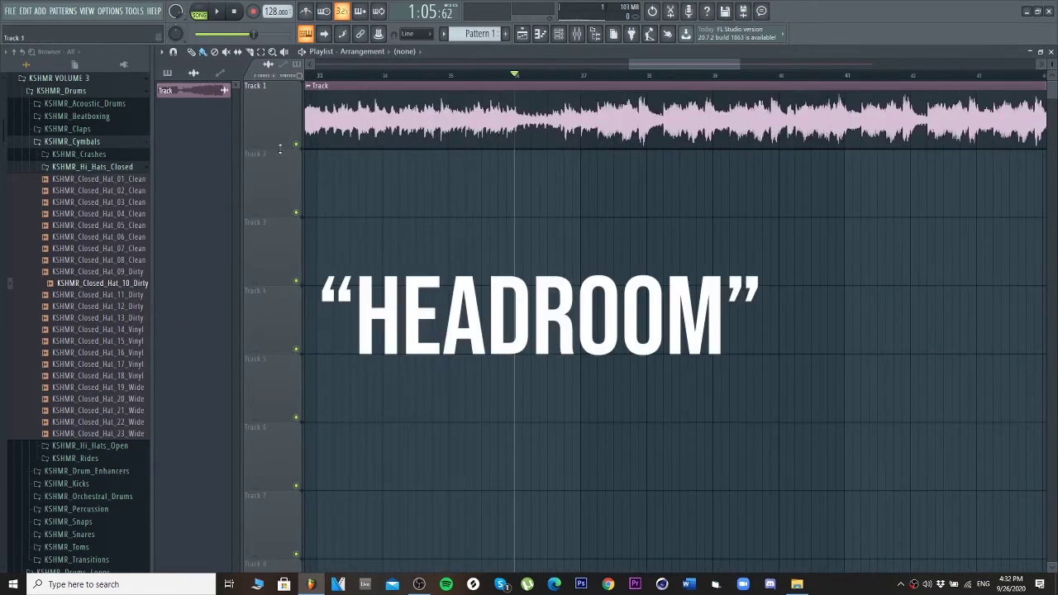
left_click_drag(280, 149, 280, 276)
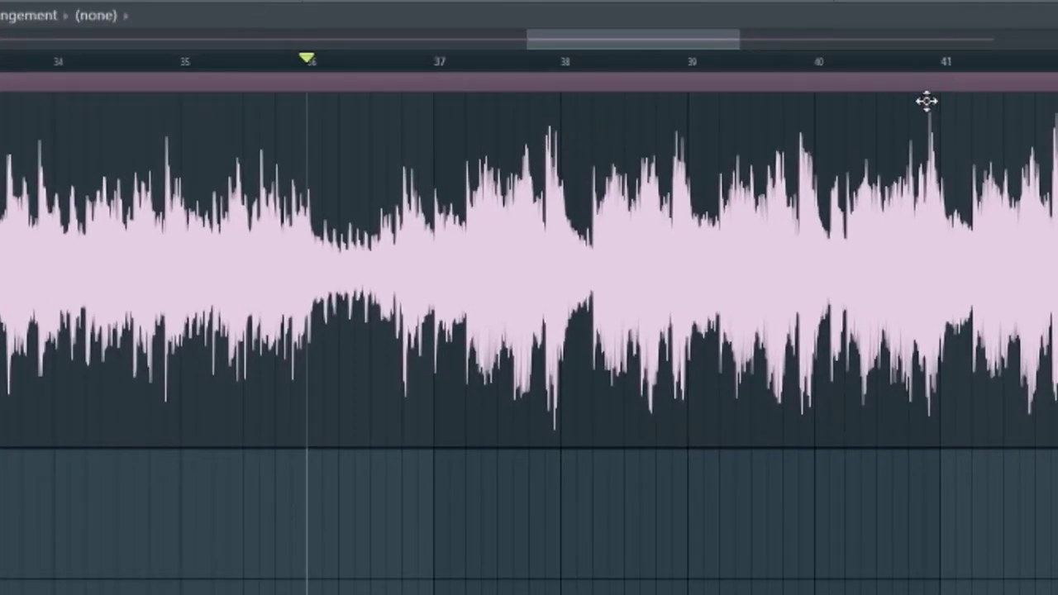
left_click_drag(224, 289, 224, 166)
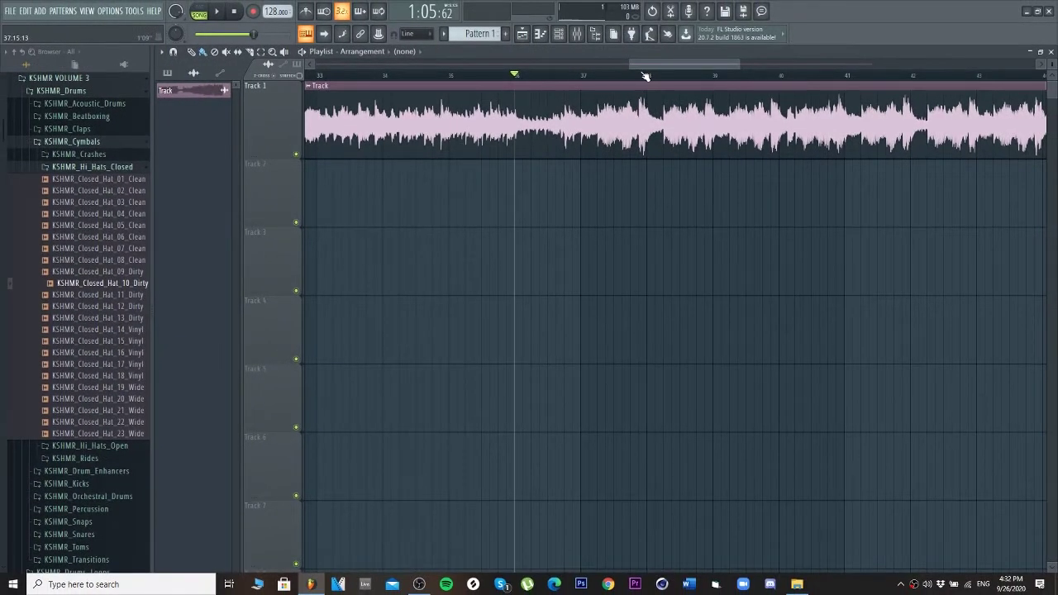
Step: Show the mixer and play the track to check the peak level on the master channel
left_click(577, 34)
key("space")
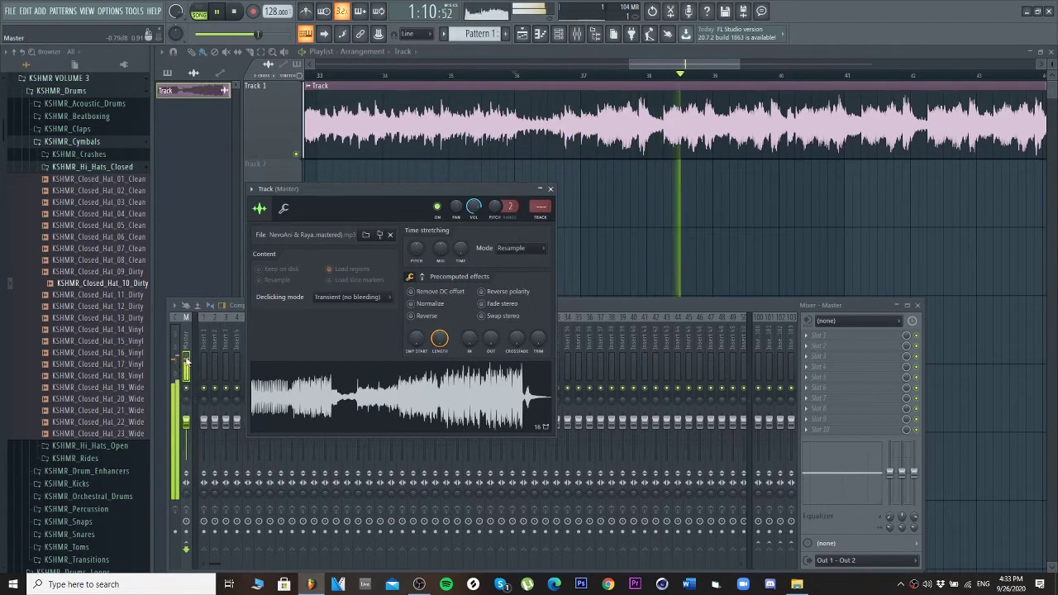
key("space")
Step: Load The Glue into the master's first effect slot with Peak Clip on, and close the audio clip's channel settings
left_click(807, 336)
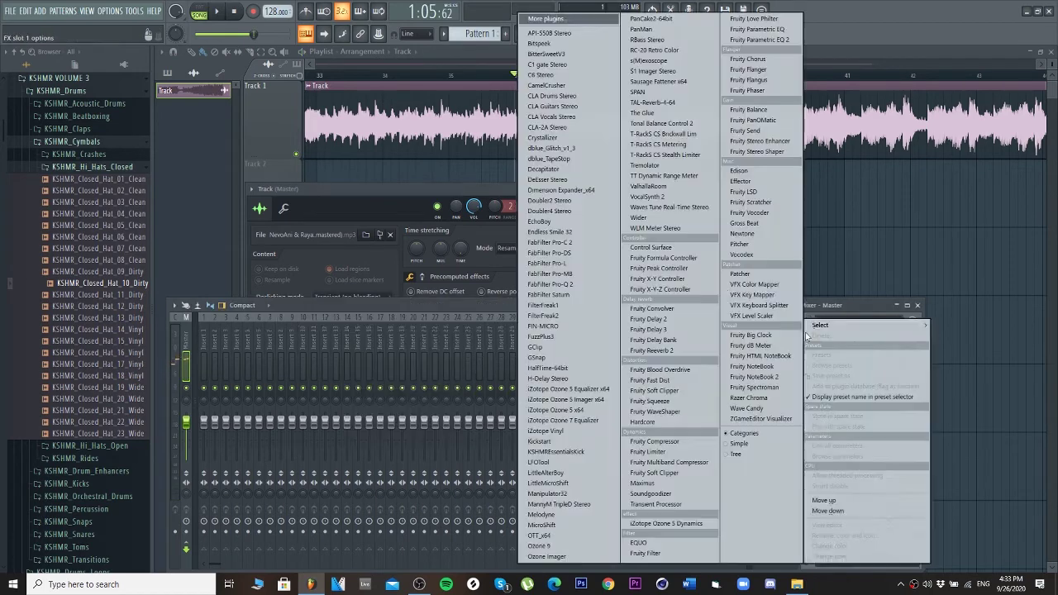
left_click(661, 118)
left_click(349, 303)
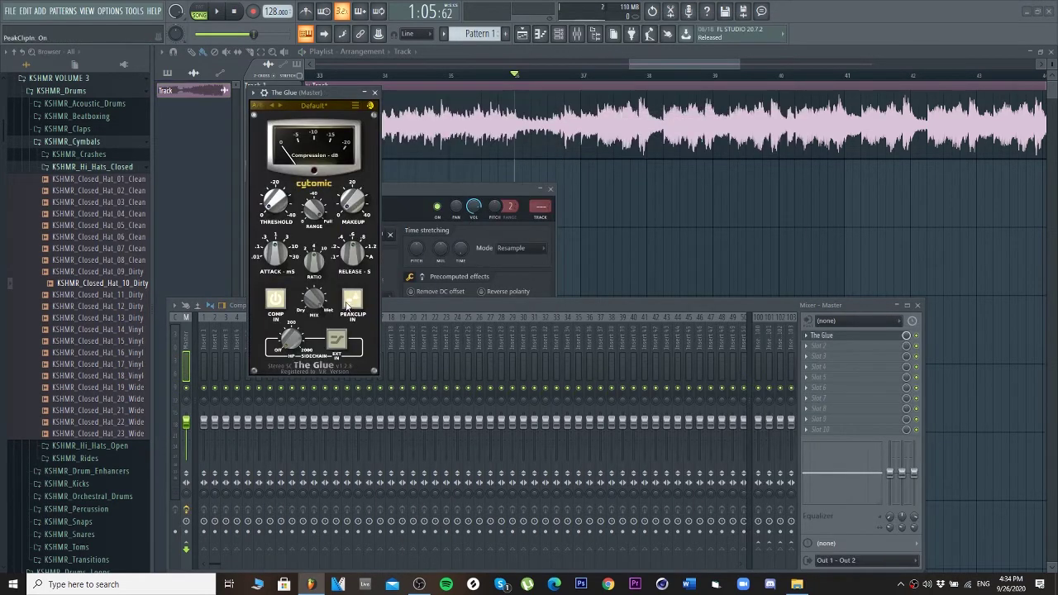
double_click(525, 141)
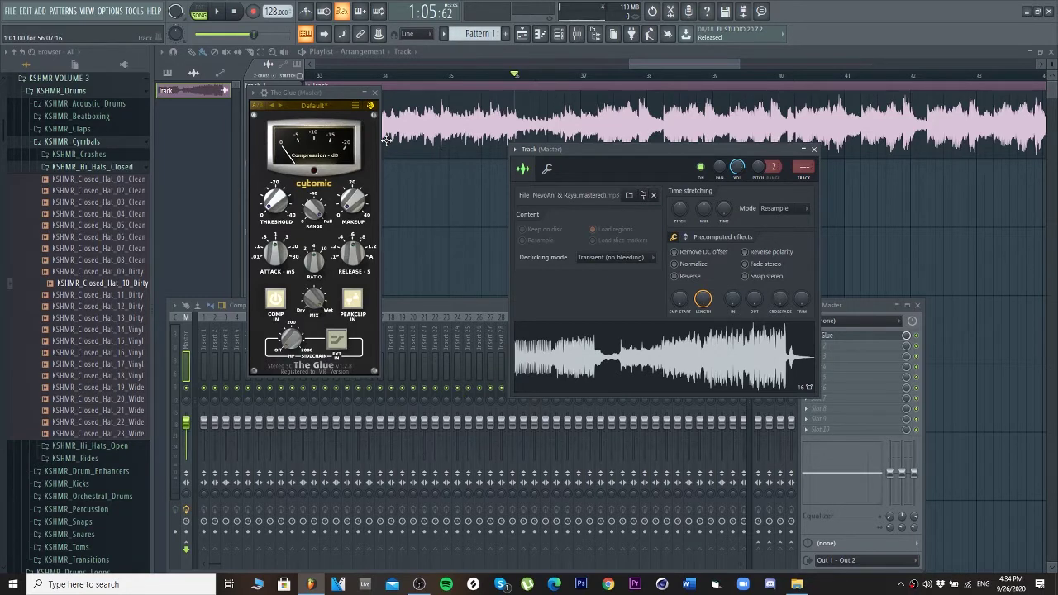
left_click(814, 149)
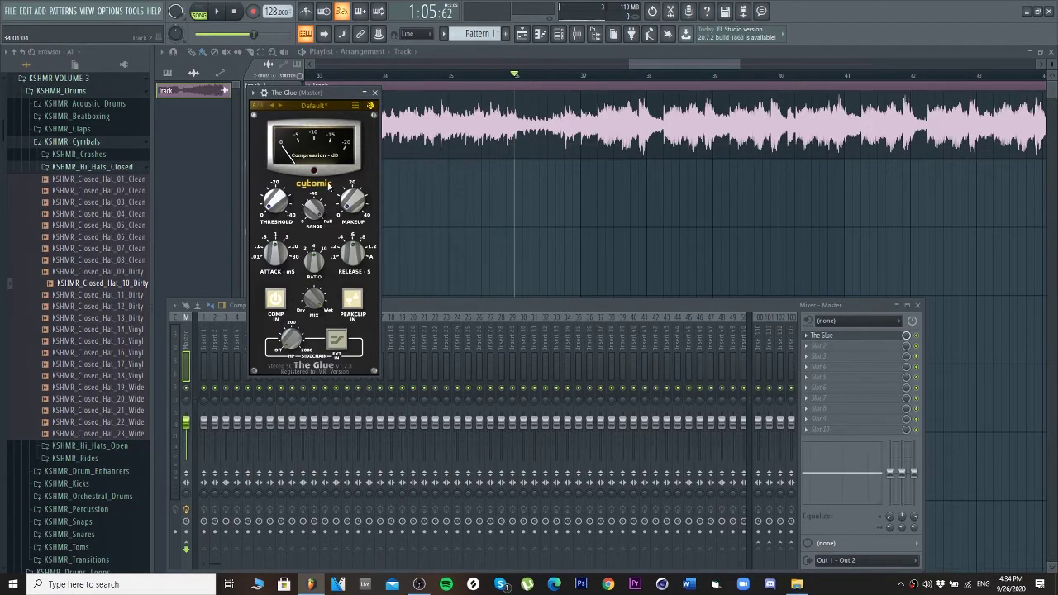
Step: Play the track through The Glue to check its compression meter, with the plugin window clear of the waveform's start
mouse_move(280, 200)
left_click_drag(318, 94, 350, 133)
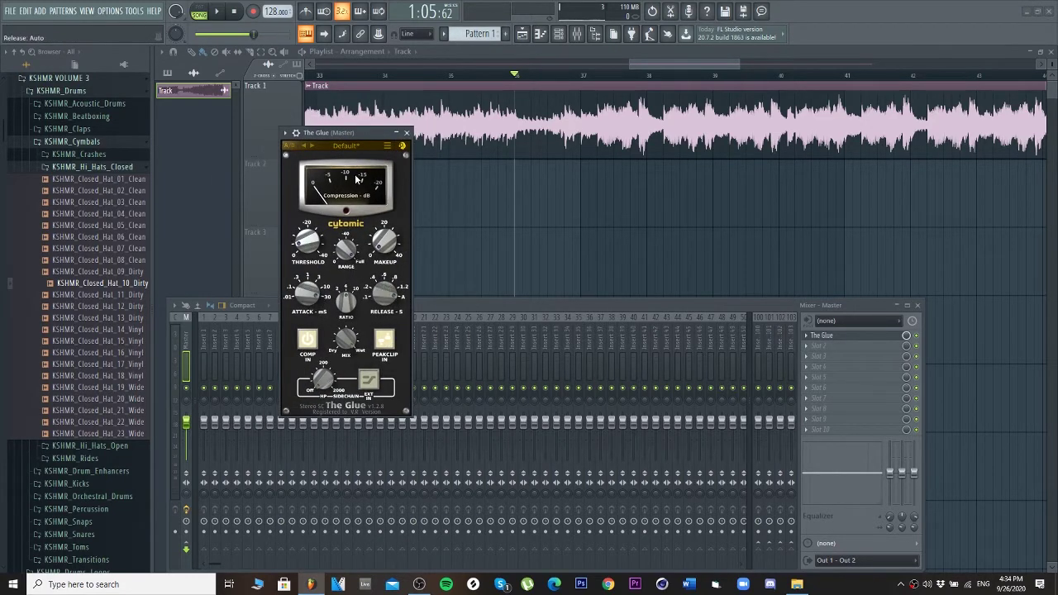
key("space")
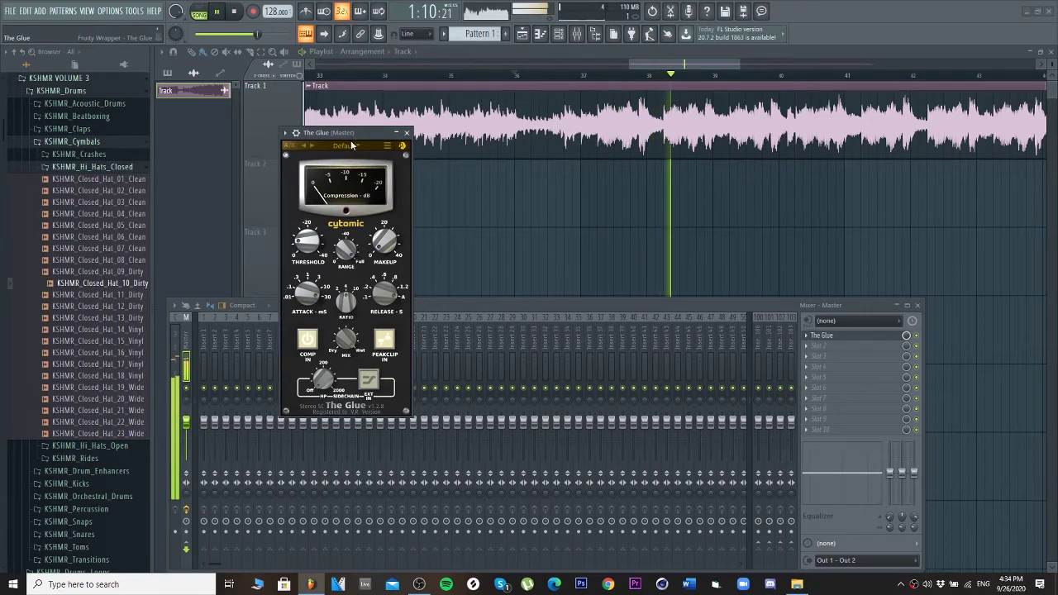
key("space")
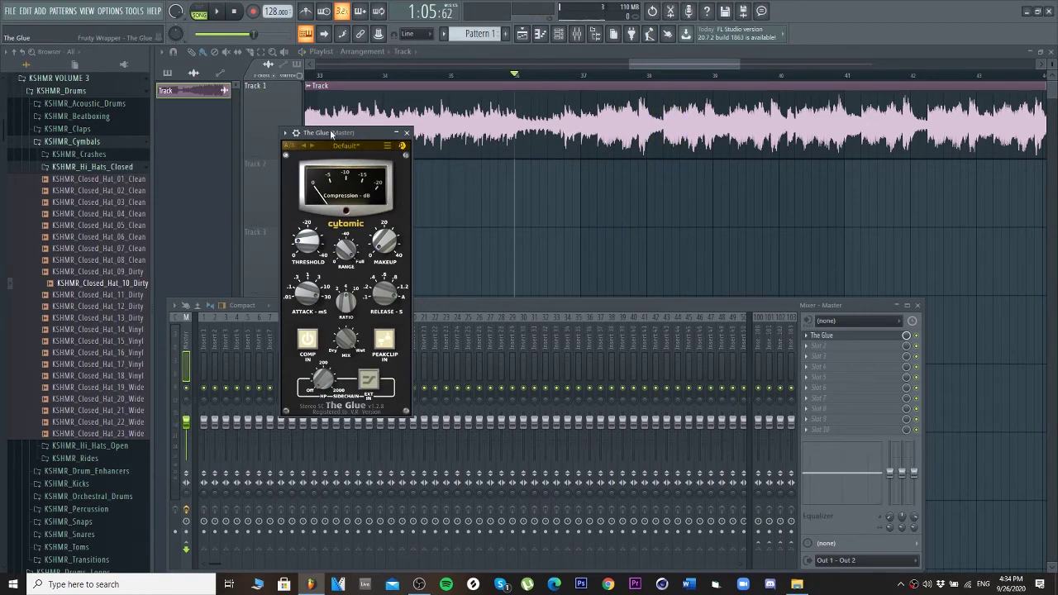
Step: Set The Glue's threshold to -4.3 dB and play the track to check the compression
left_click_drag(307, 247, 317, 227)
scroll(301, 241, "up", 2)
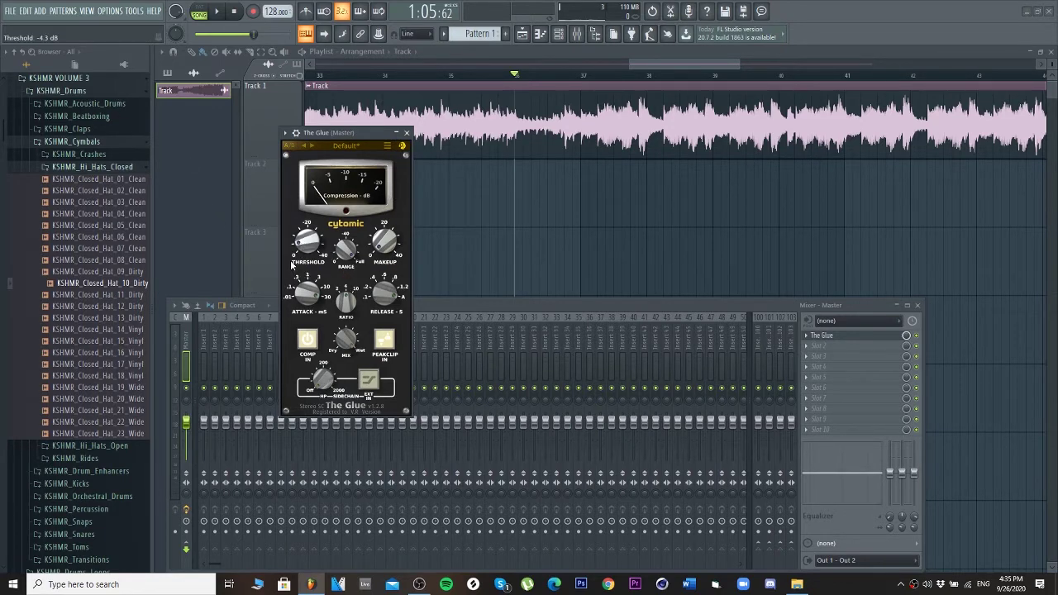
key("space")
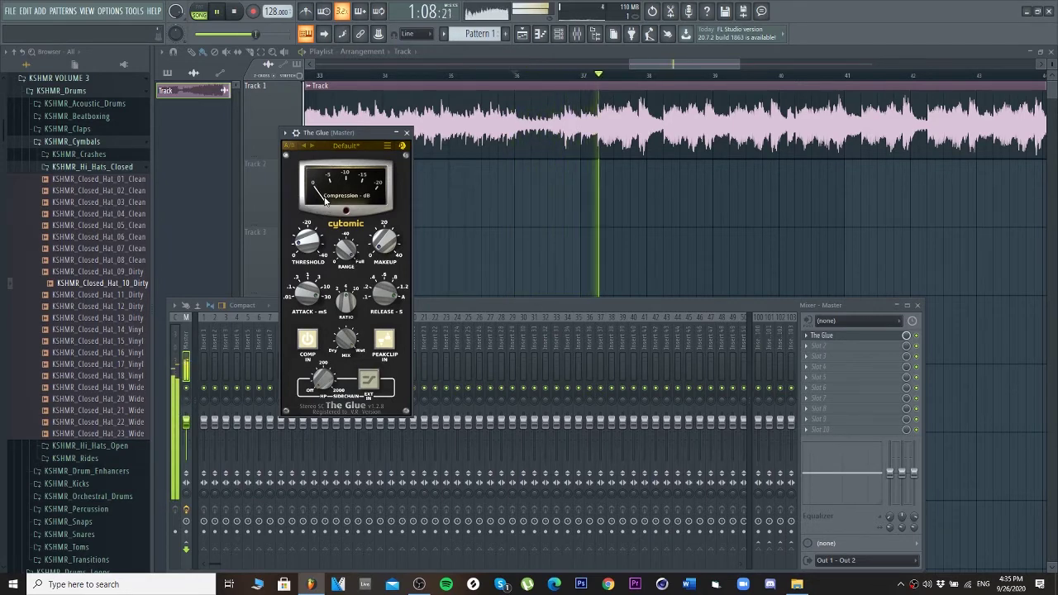
key("space")
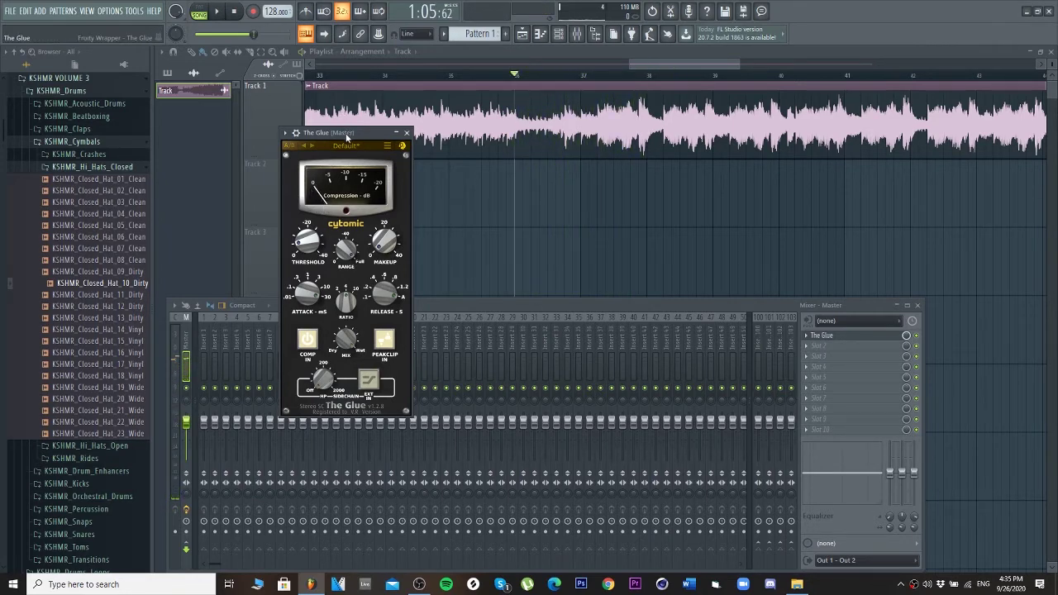
left_click_drag(346, 133, 343, 138)
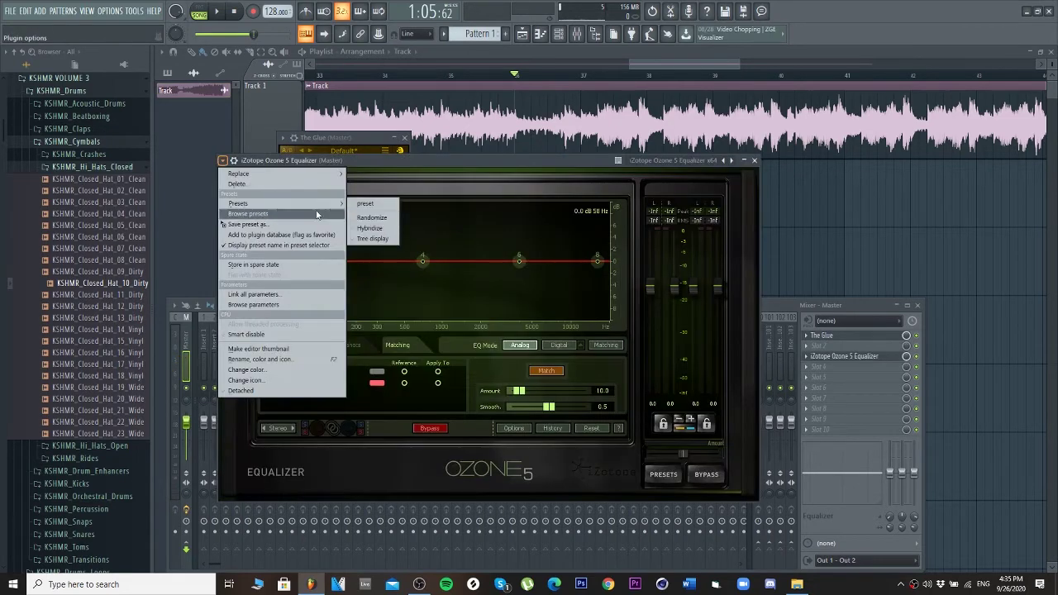
Step: Finish the Ozone 5 Equalizer with cut filters on the outermost bands, the upper one at 16000 Hz, and close it
left_click(417, 225)
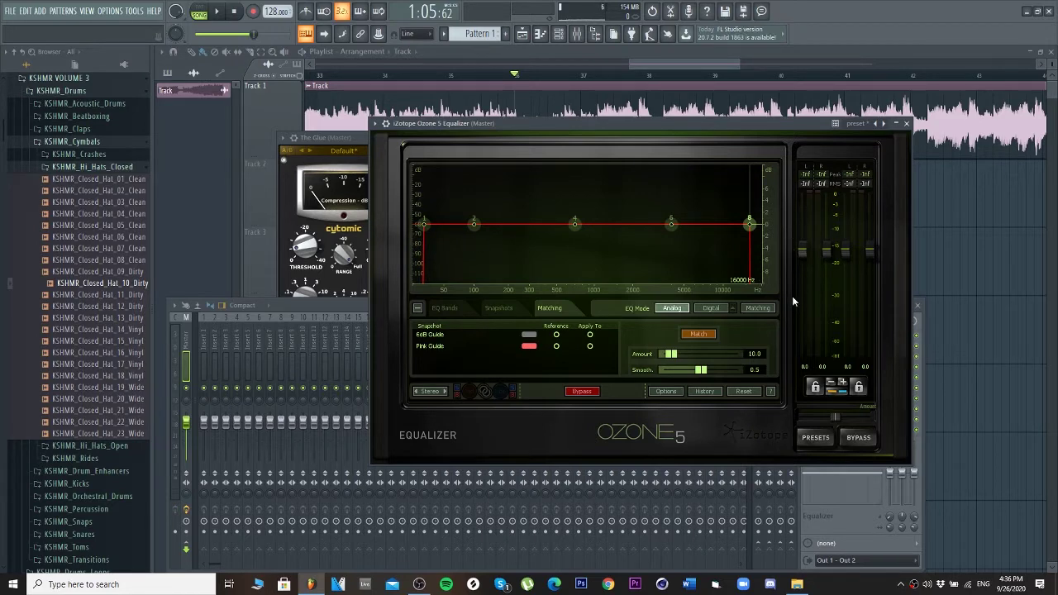
left_click(907, 123)
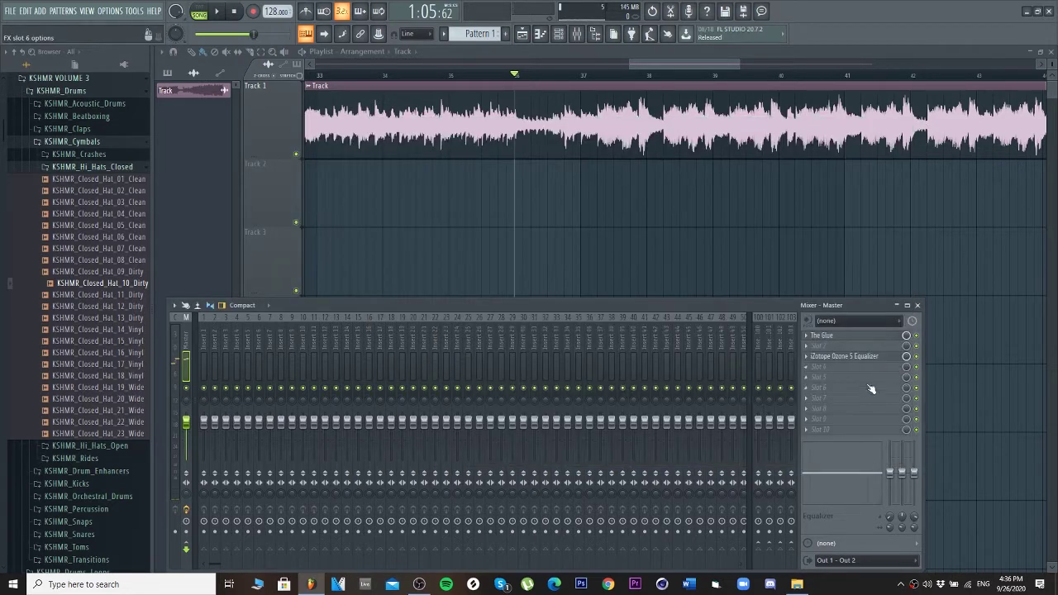
Step: Load iZotope Ozone 5 Dynamics into the master's fourth effect slot and select its second and third bands in turn
left_click(828, 391)
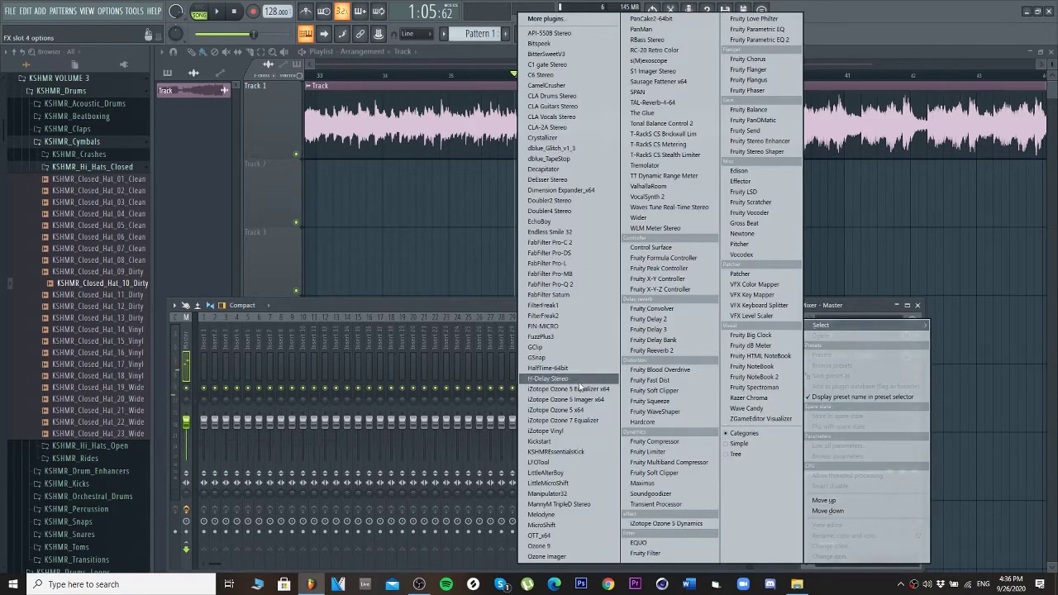
left_click(652, 523)
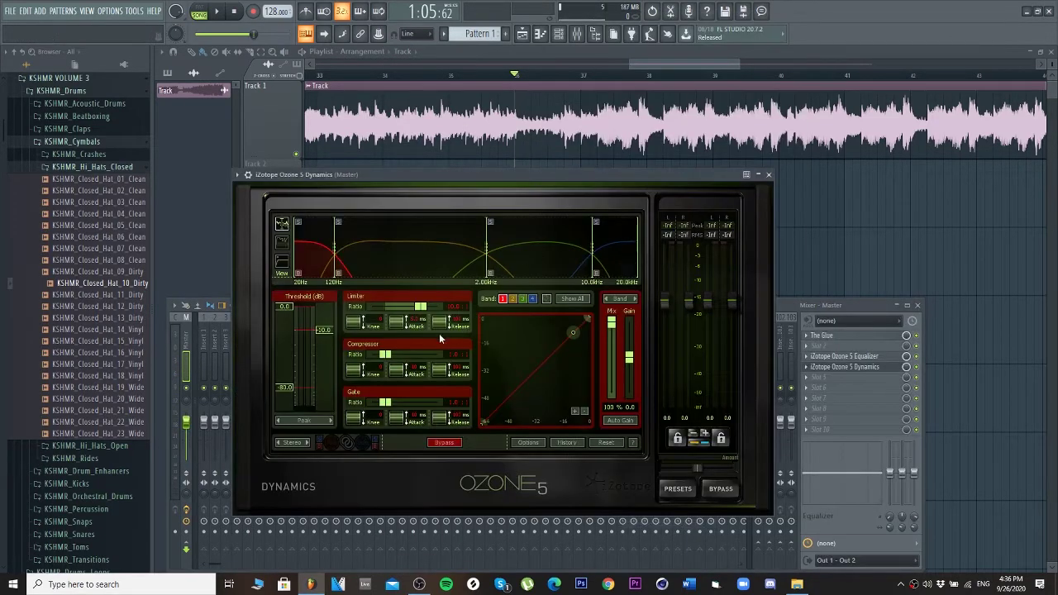
left_click(513, 299)
left_click(522, 299)
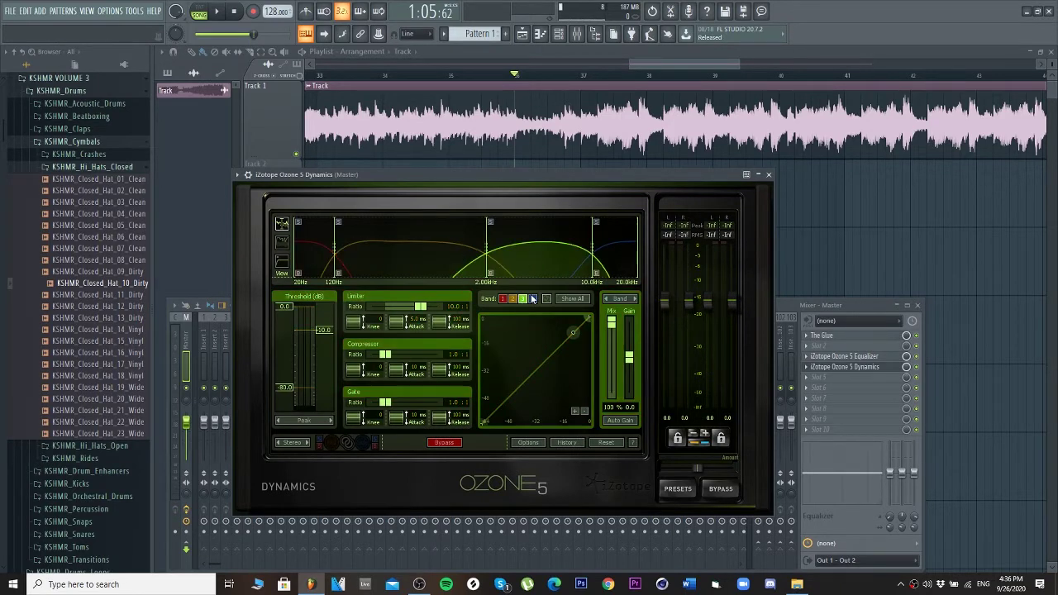
Step: Select the fourth band of Ozone 5 Dynamics and close the plugin window
left_click(533, 299)
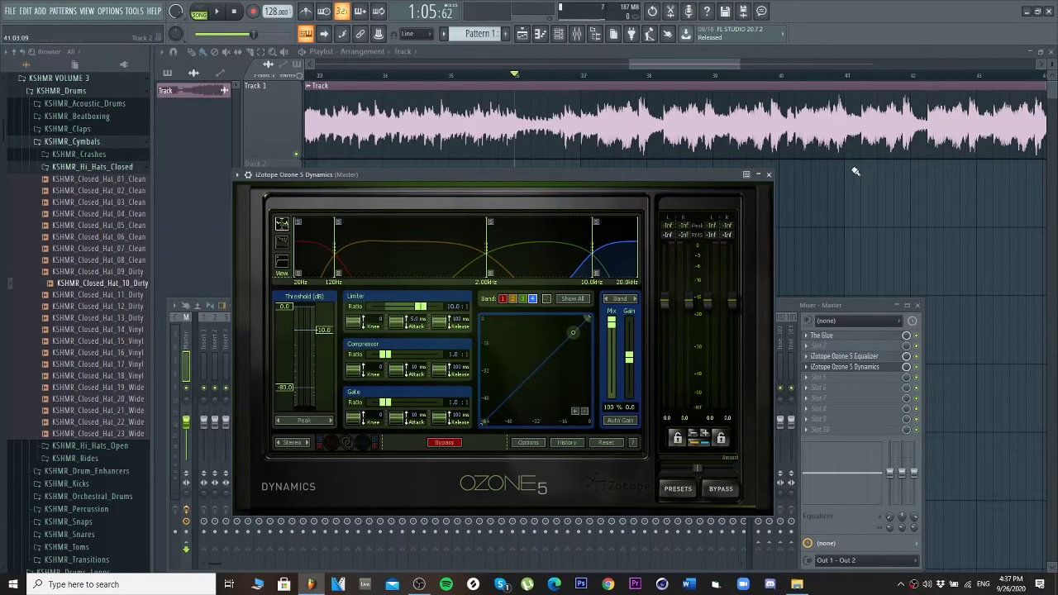
left_click(769, 176)
Step: Reopen The Glue and Ozone 5 Equalizer from the master's effect slots to review them, closing the Equalizer again
left_click(827, 336)
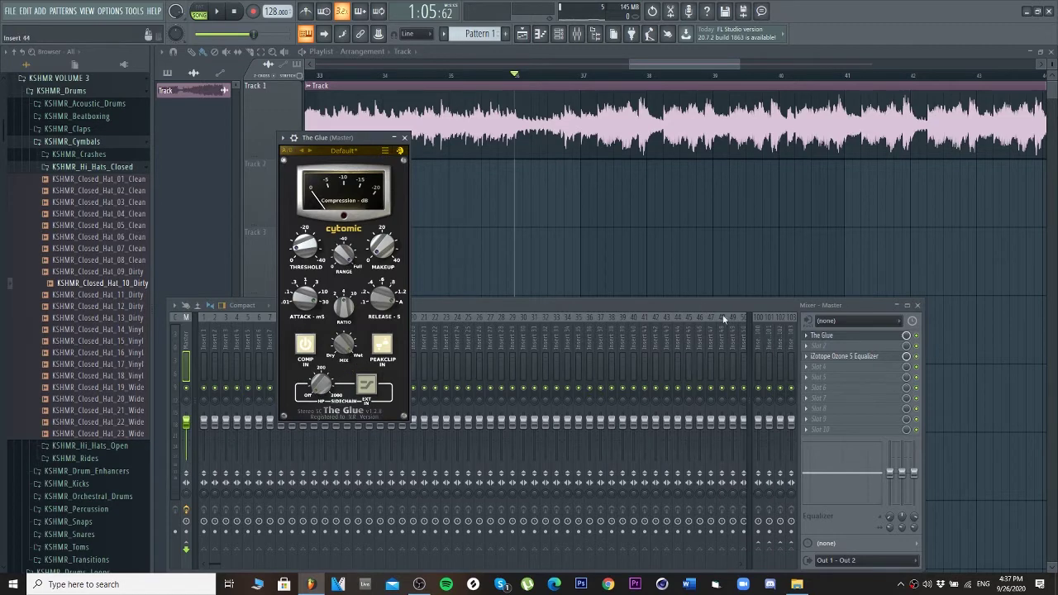
left_click(837, 357)
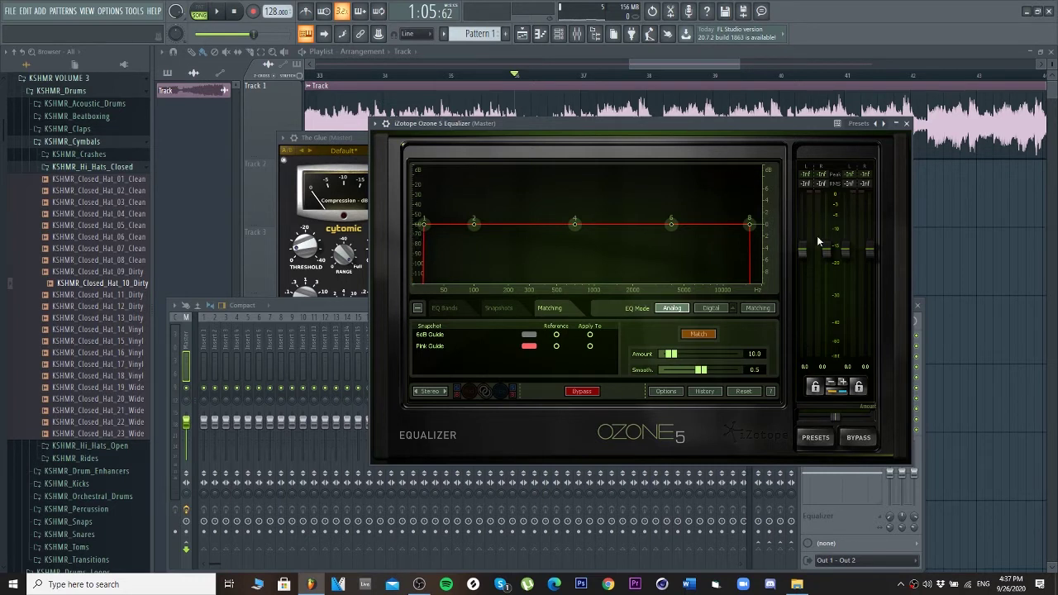
left_click(907, 123)
Step: Load T-RackS CS Brickwall Lim into the master's fifth effect slot, with its window clear of the track's waveform
left_click(837, 358)
mouse_move(821, 325)
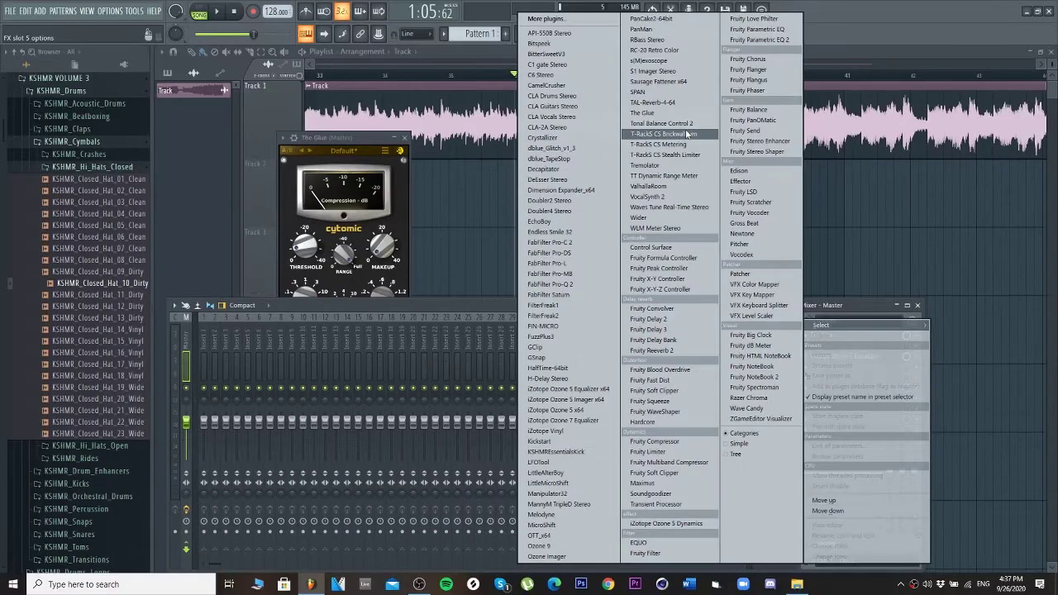
left_click(726, 105)
left_click_drag(473, 318, 413, 281)
left_click_drag(356, 189, 375, 219)
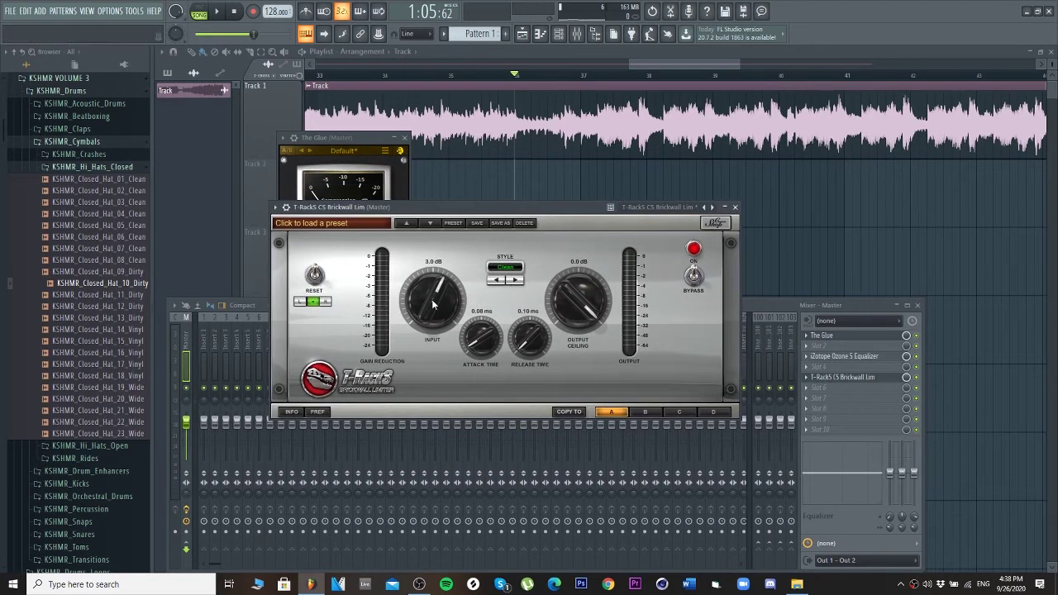
Step: Raise the Brickwall Limiter's input to 7.6 dB while the track plays, and close the plugin
left_click_drag(438, 307, 440, 276)
key("space")
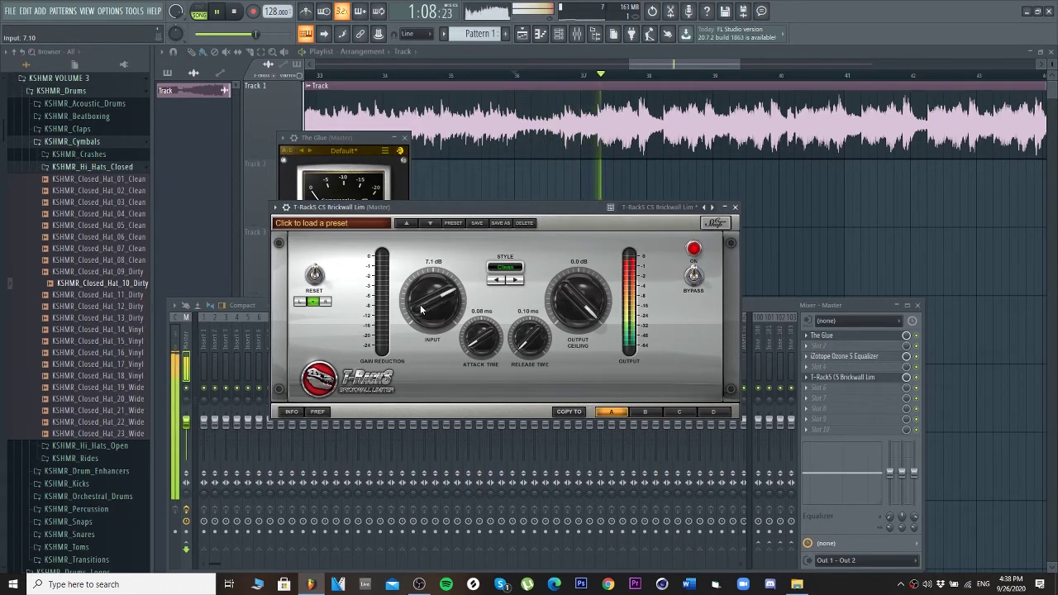
left_click_drag(422, 312, 421, 306)
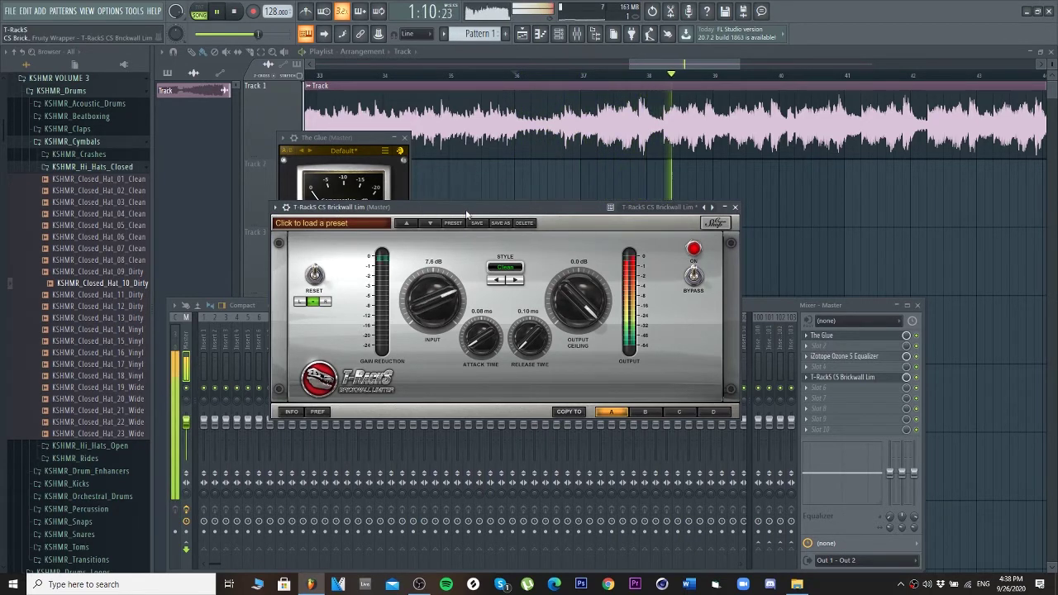
key("space")
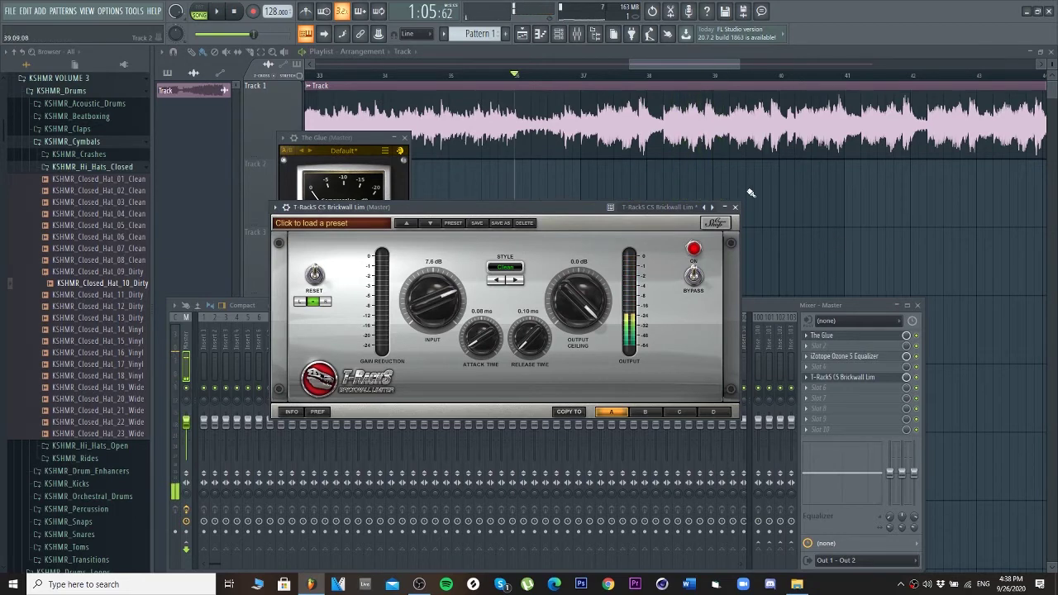
left_click(735, 207)
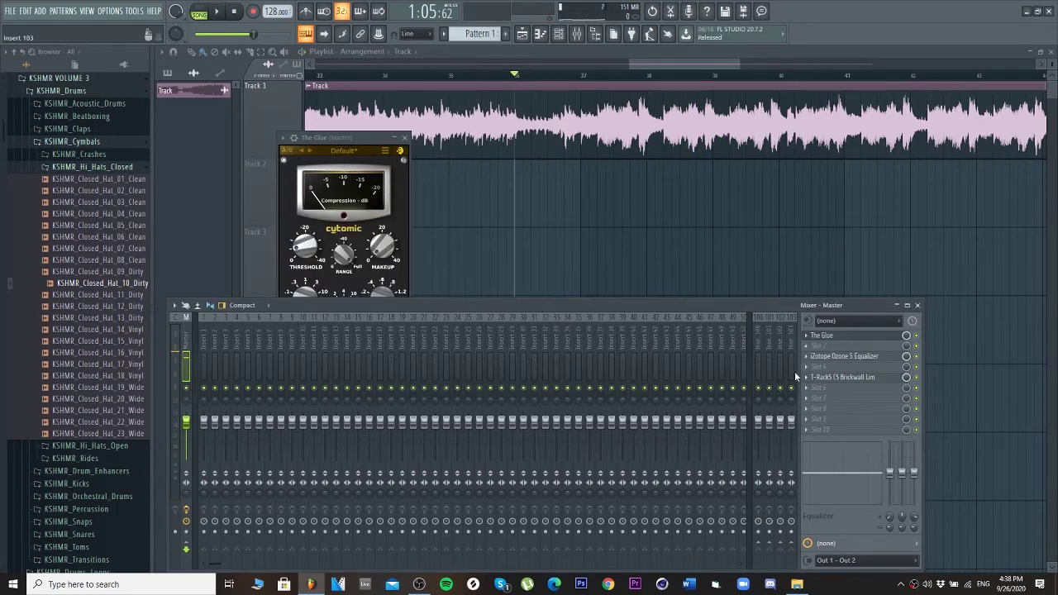
Step: Move the Brickwall Limiter up to the master's fourth effect slot and load Ozone 9 into the sixth
left_click(811, 377)
key("Escape")
left_click(807, 387)
mouse_move(822, 325)
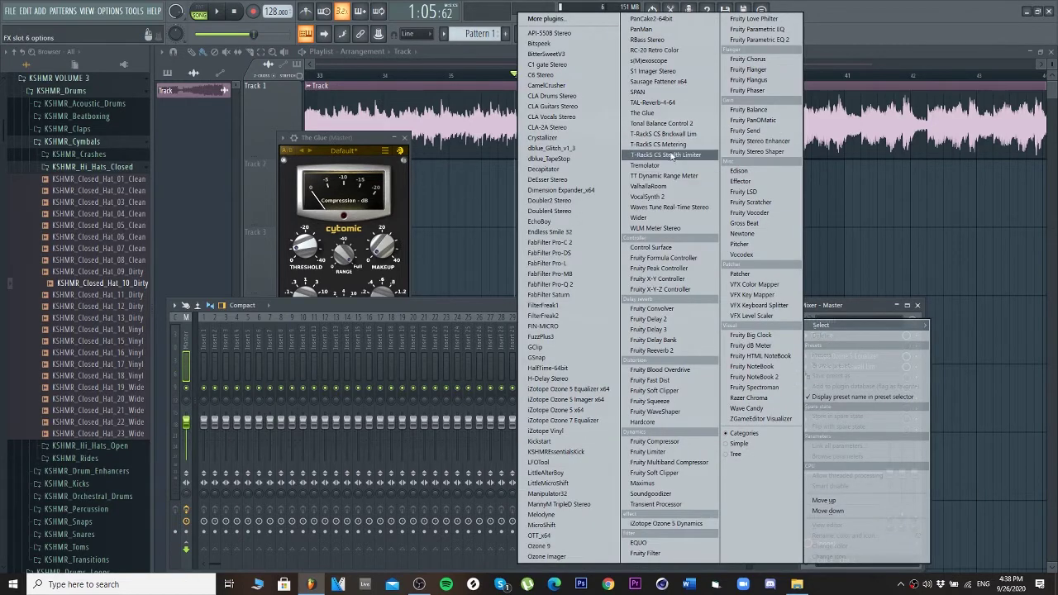
left_click(539, 546)
left_click(335, 247)
left_click(334, 246)
Step: Add a Maximizer module to Ozone 9 in IRC IV mode and set its character to 0.00
left_click(300, 258)
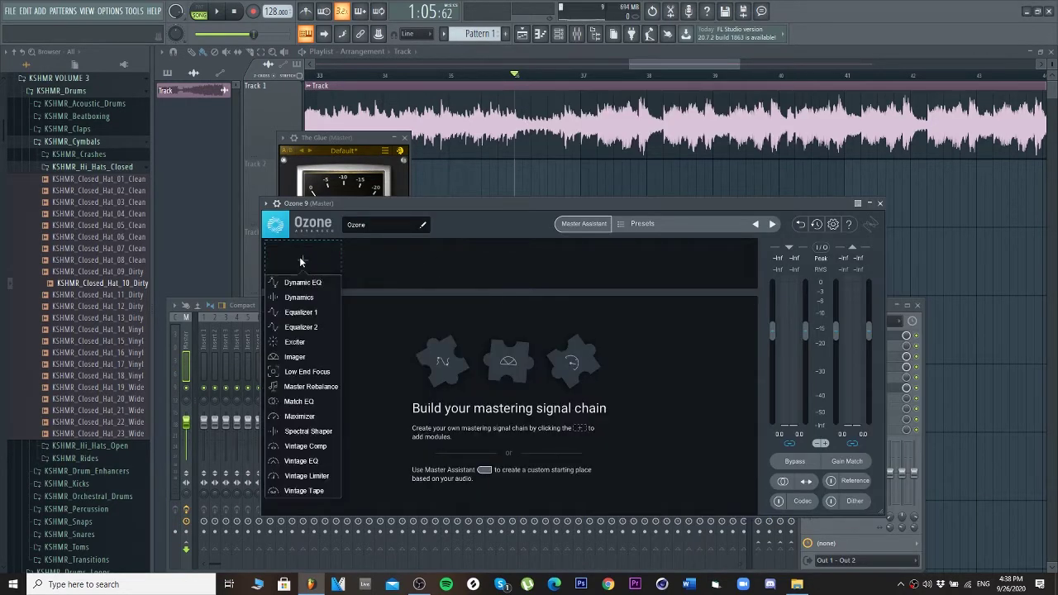
left_click(299, 416)
left_click(306, 452)
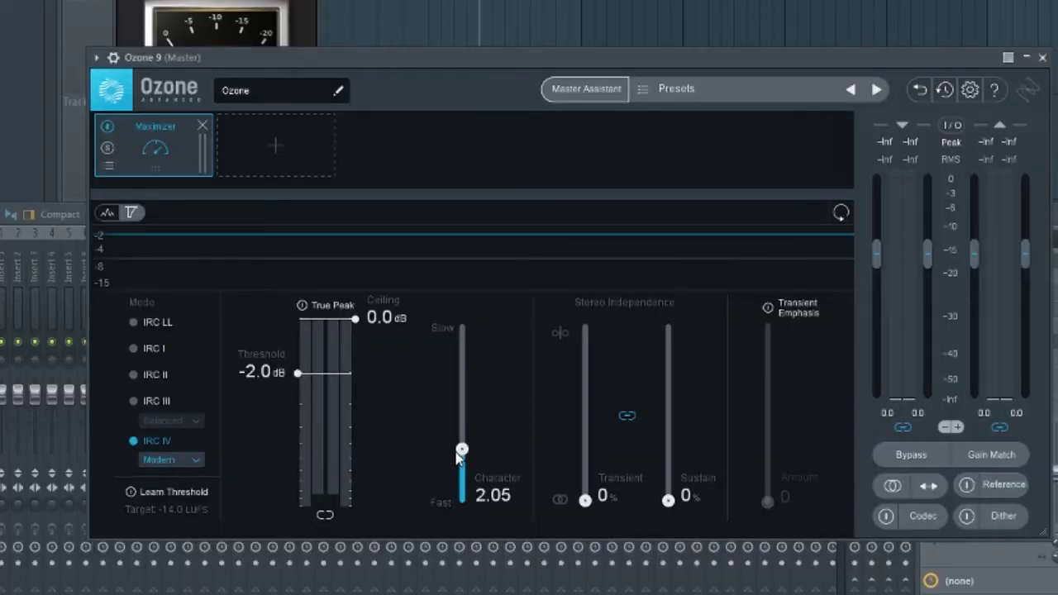
left_click_drag(459, 455, 382, 516)
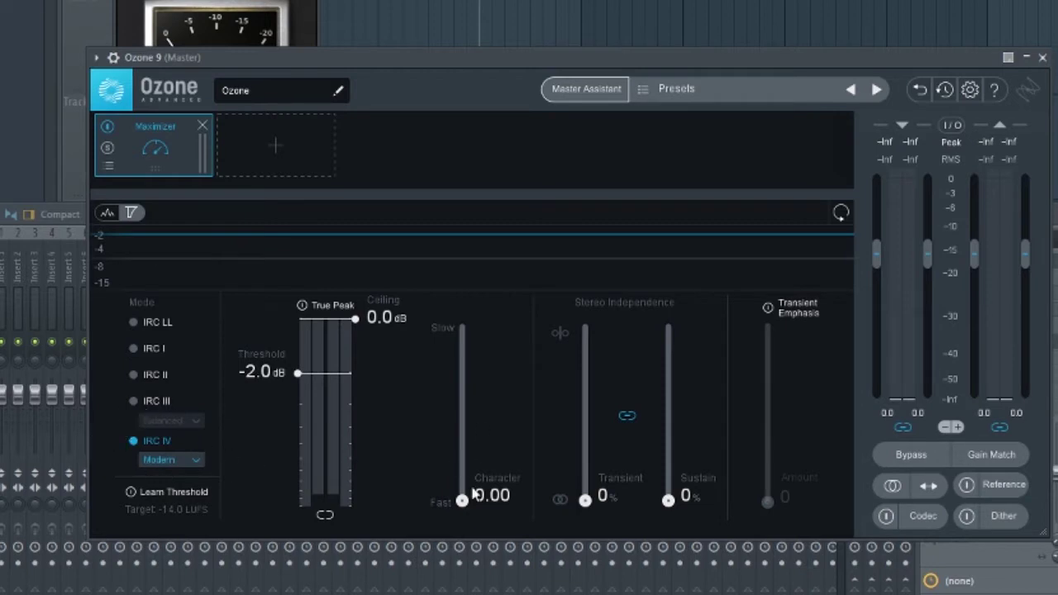
mouse_move(470, 506)
left_mouse_down()
mouse_move(463, 468)
mouse_move(465, 508)
left_mouse_up()
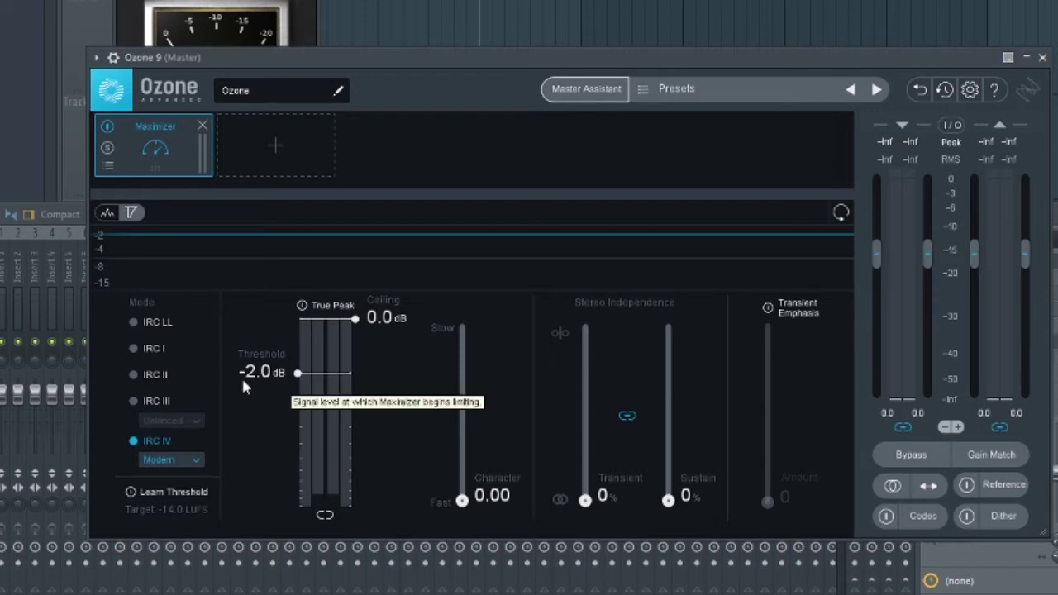
Step: Set the Maximizer's threshold to -2.1 dB while the track plays, and close Ozone 9
key("space")
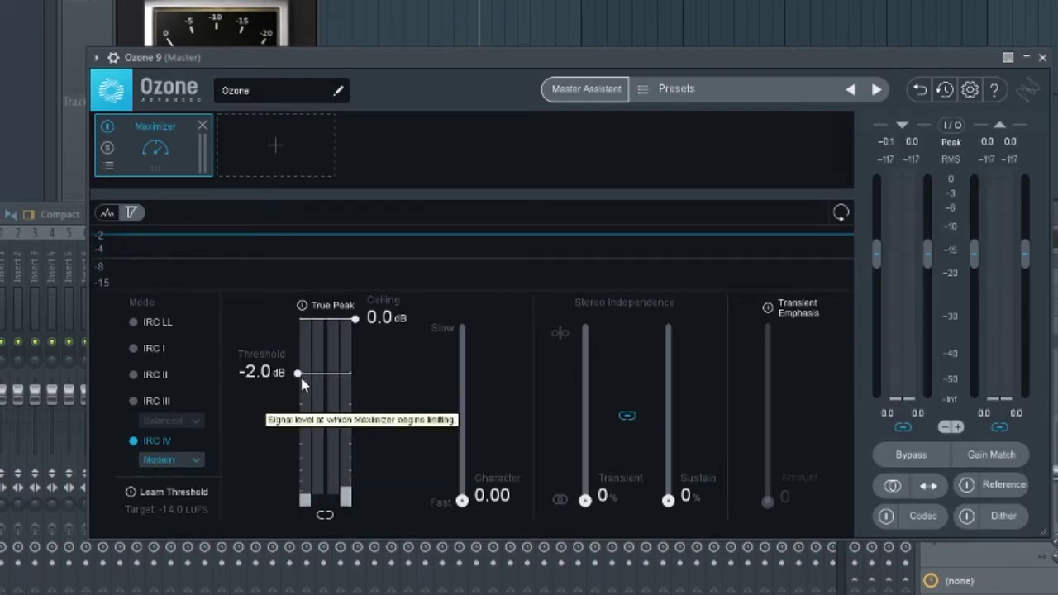
mouse_move(298, 374)
left_mouse_down()
mouse_move(301, 442)
mouse_move(303, 387)
left_mouse_up()
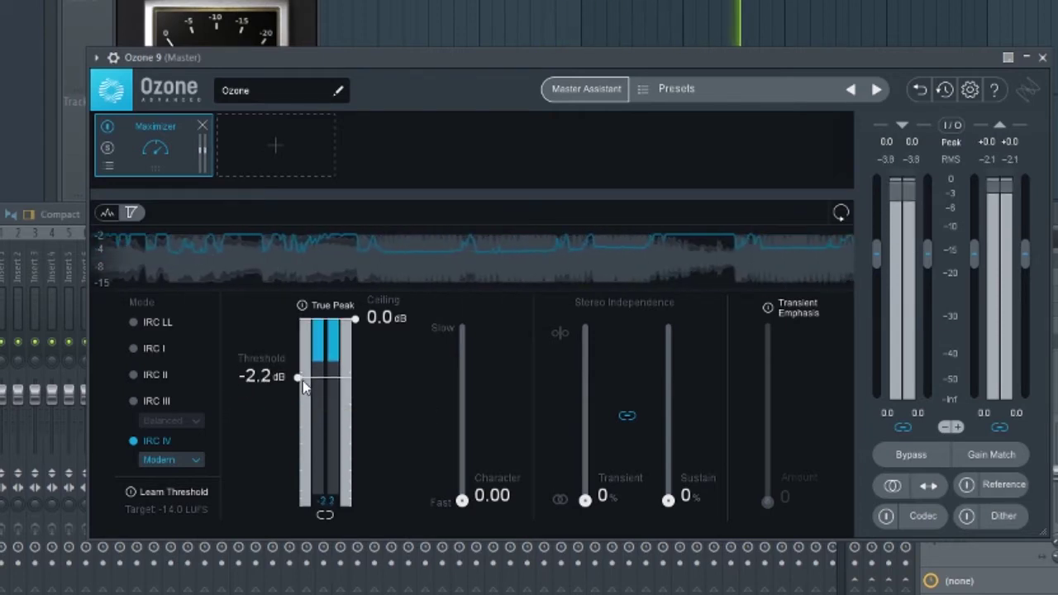
left_click_drag(551, 57, 388, 17)
left_click_drag(198, 277, 199, 275)
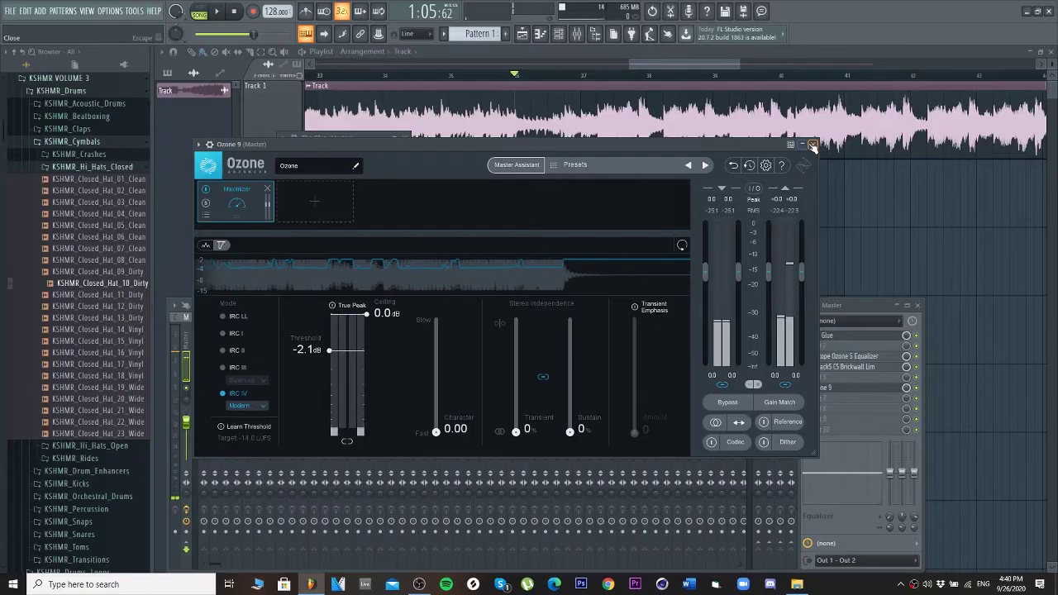
left_click(813, 144)
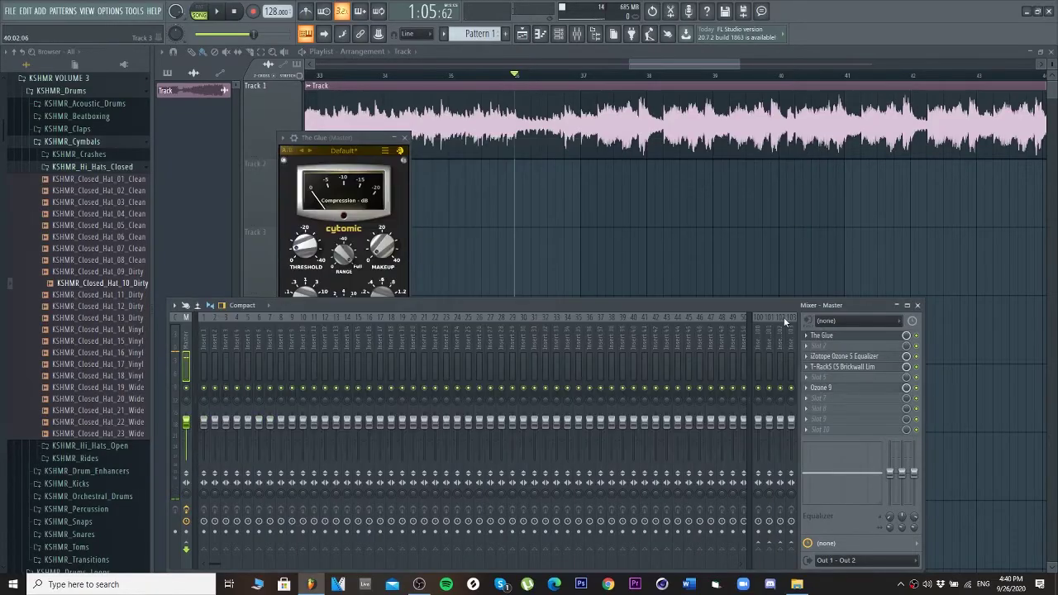
Step: Load SPAN into the master's tenth effect slot and play the track to view its frequency spectrum
left_click(814, 397)
mouse_move(821, 325)
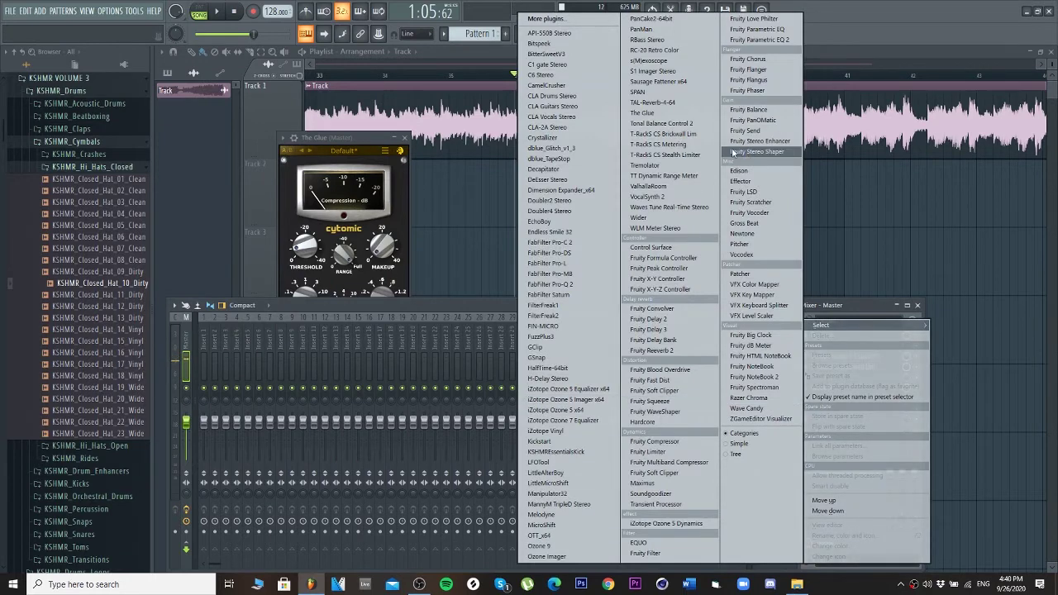
left_click(661, 91)
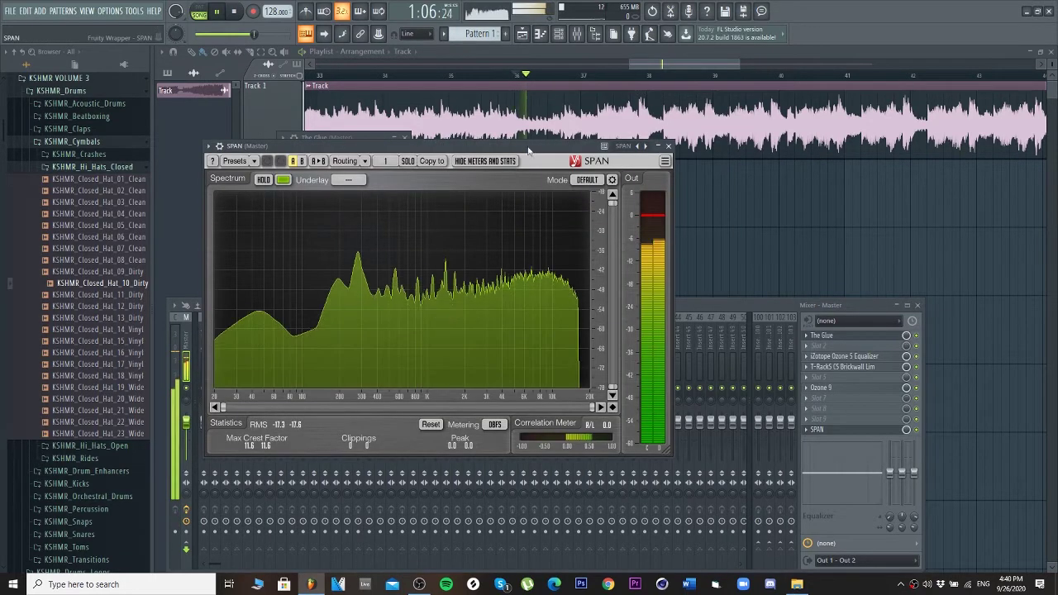
left_click_drag(496, 145, 535, 128)
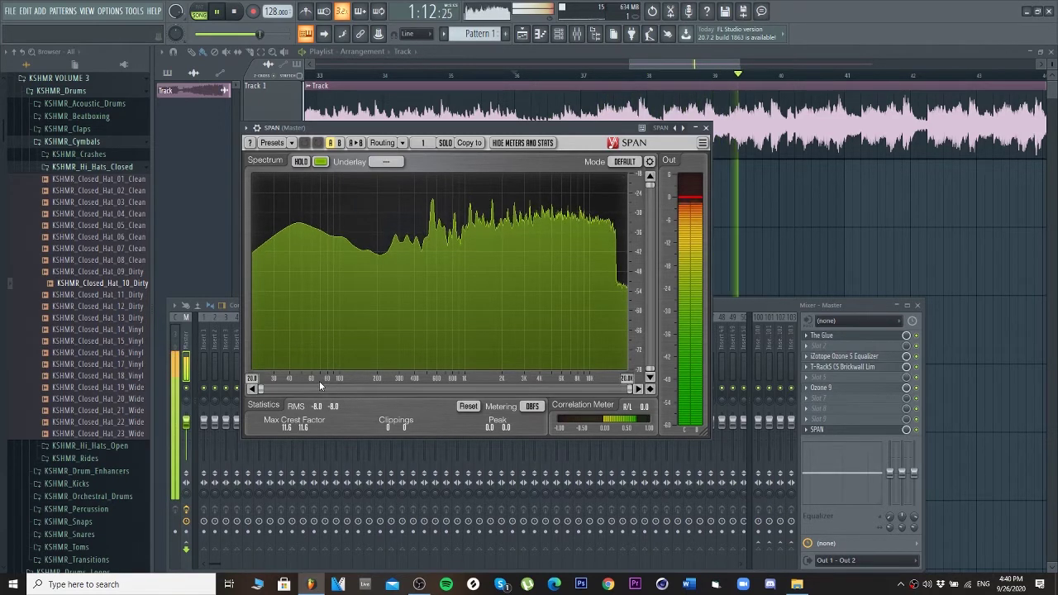
key("space")
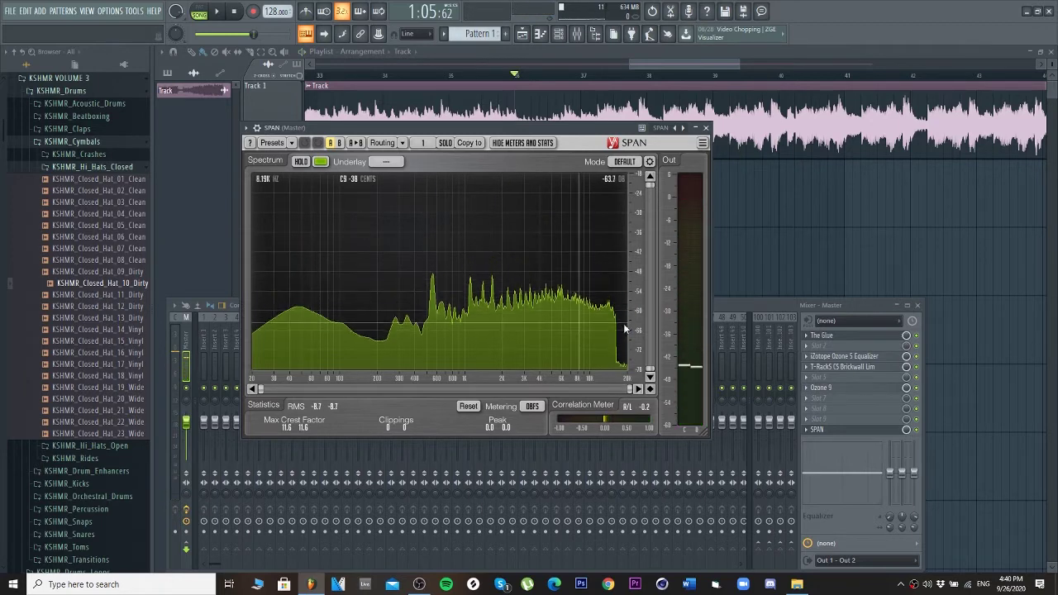
Step: Load T-RackS CS Metering into the master's eighth effect slot and play the track through it
left_click(816, 408)
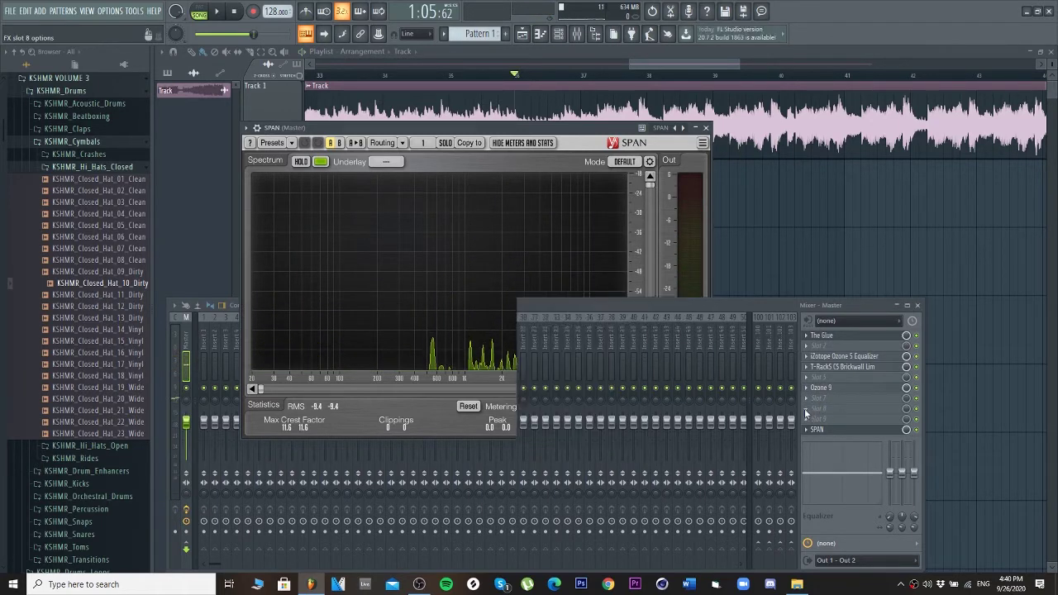
left_click(664, 142)
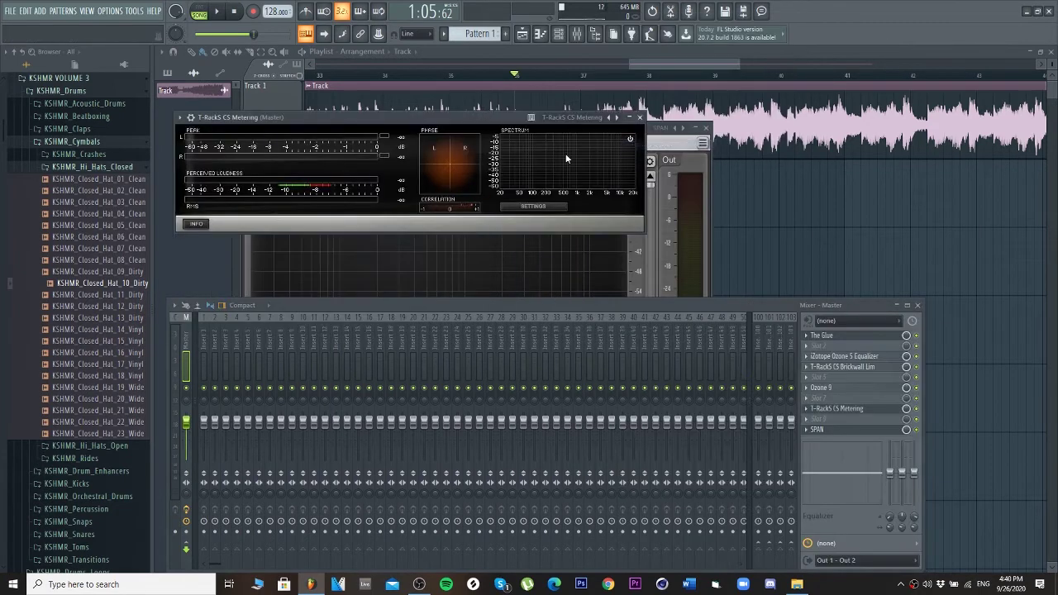
key("space")
left_click_drag(507, 116, 655, 253)
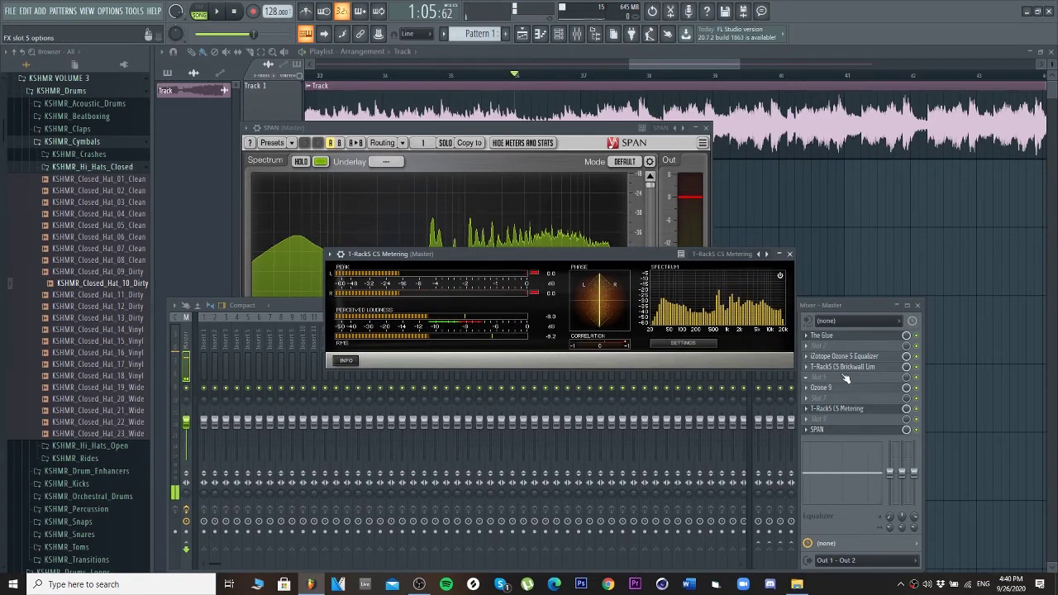
Step: Set the Brickwall Limiter's input to 7.0 dB and play the track to check the levels in T-RackS CS Metering
left_click(842, 366)
scroll(446, 312, "down", 6)
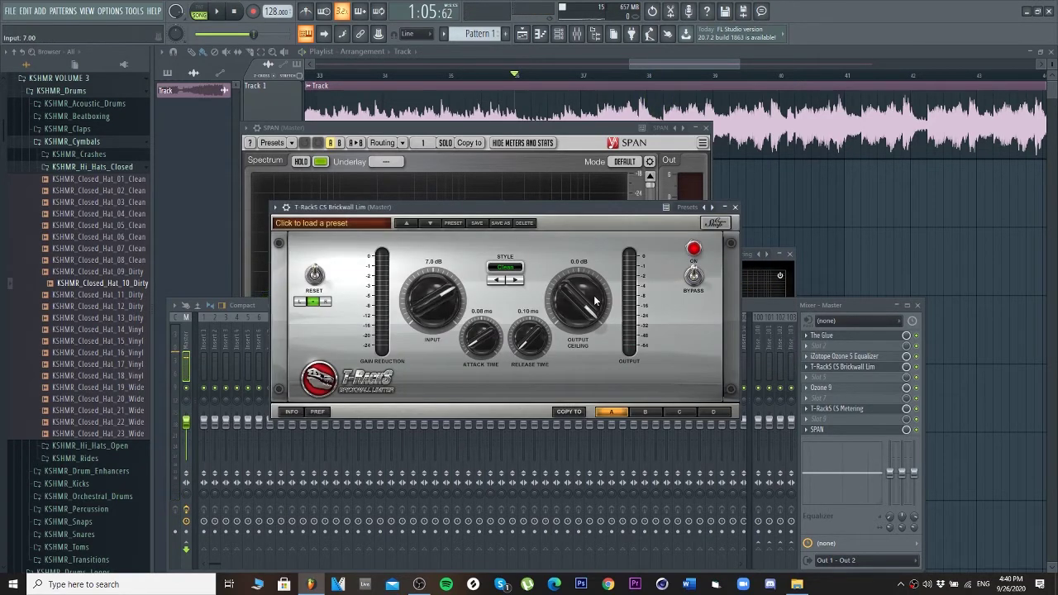
left_click(780, 272)
key("space")
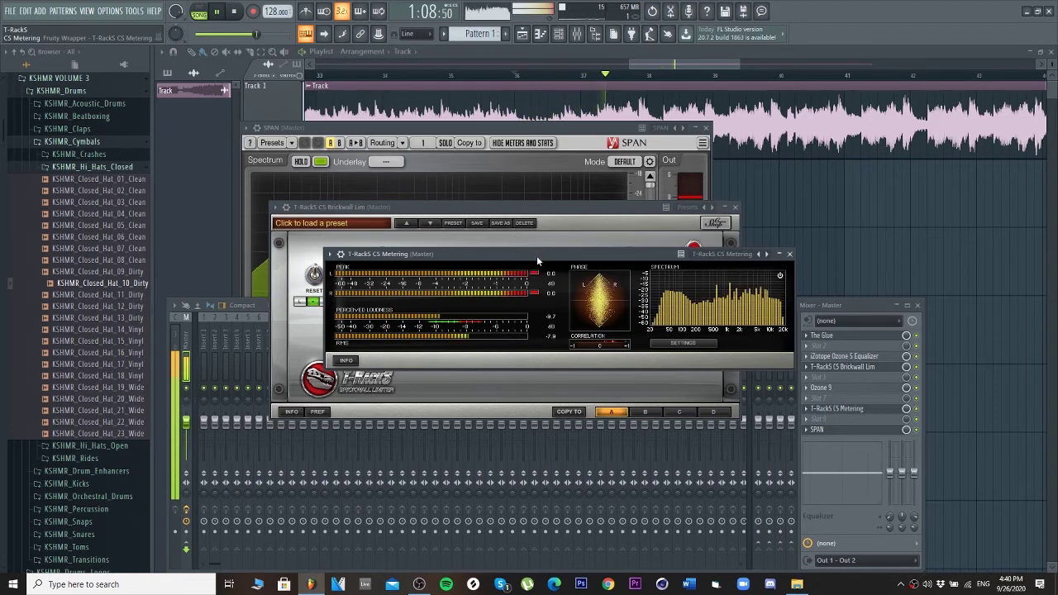
left_click(488, 245)
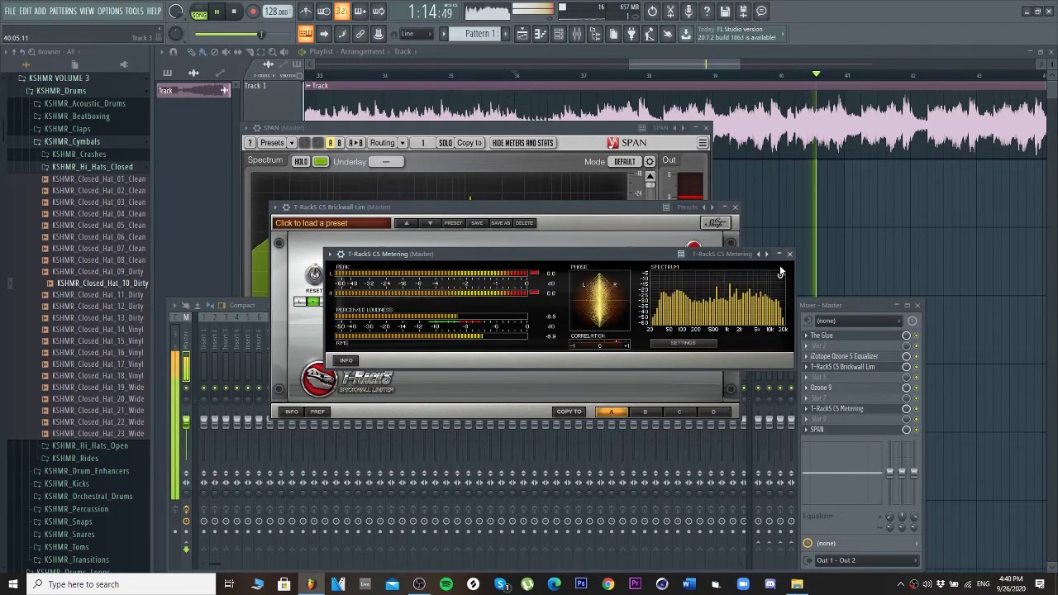
left_click(755, 264)
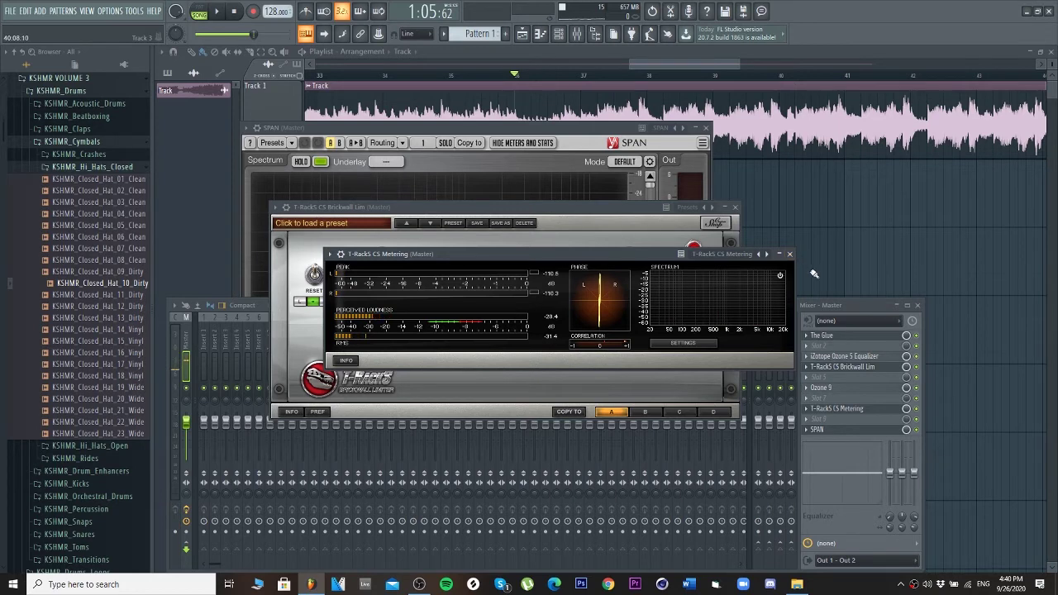
Step: Move the T-RackS CS Metering window higher up and replay the track to read its perceived loudness and RMS meters
left_click_drag(469, 257, 359, 220)
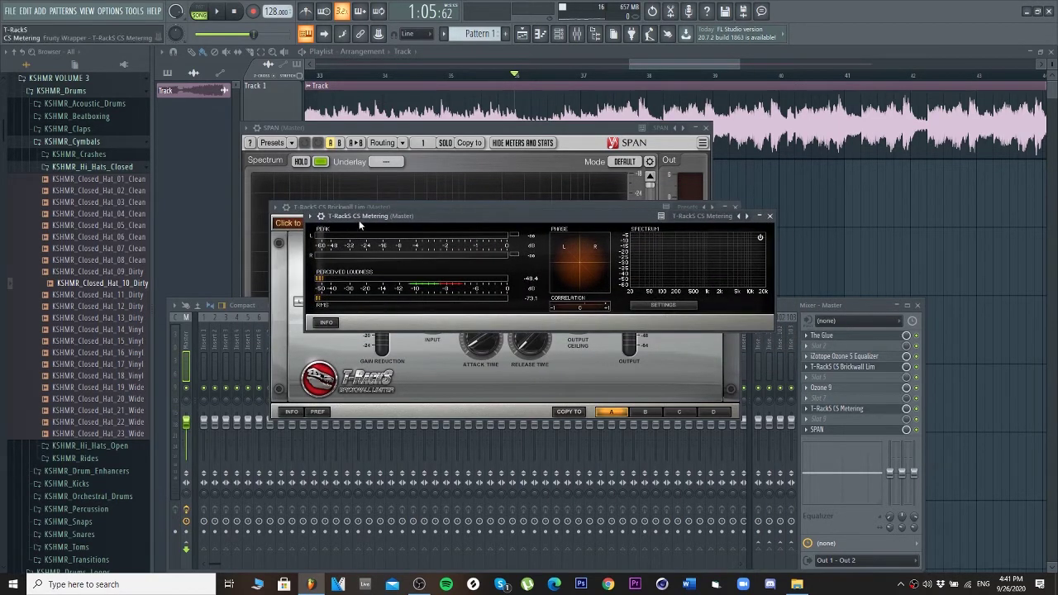
left_click_drag(424, 216, 492, 173)
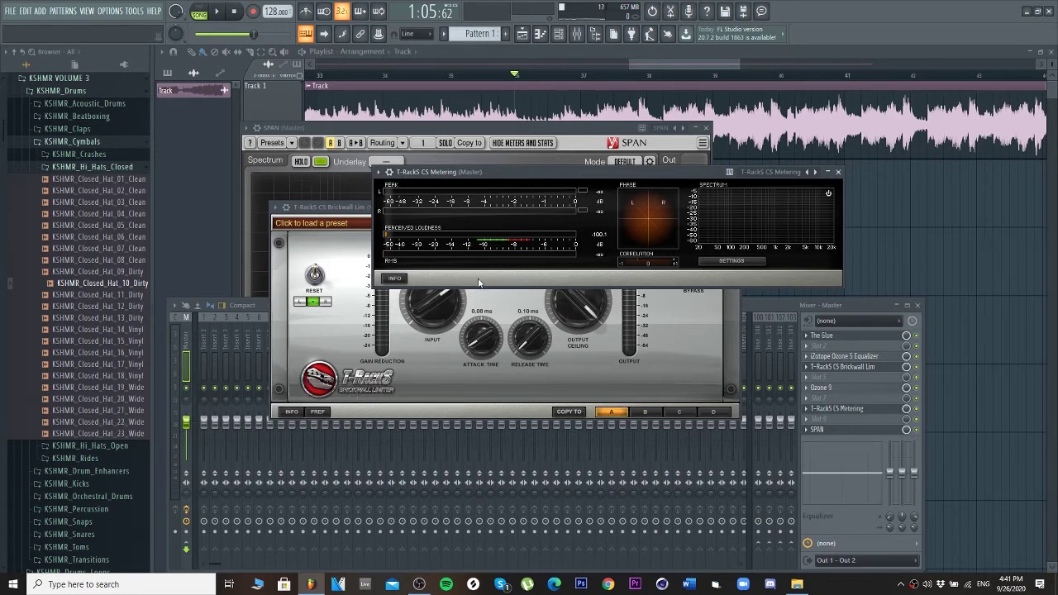
left_click_drag(563, 173, 571, 192)
key("space")
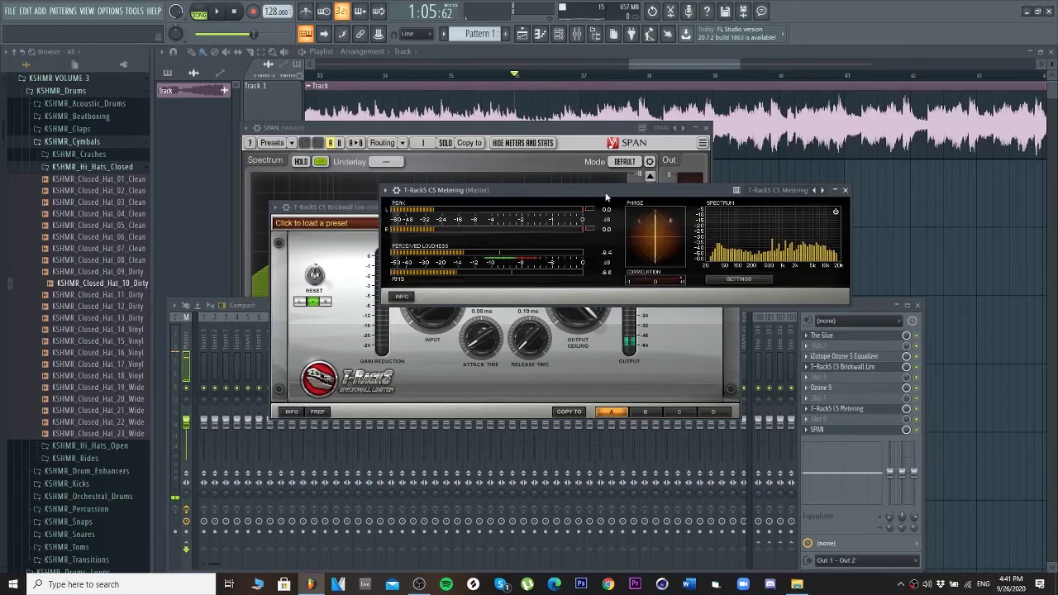
left_click_drag(617, 186, 643, 164)
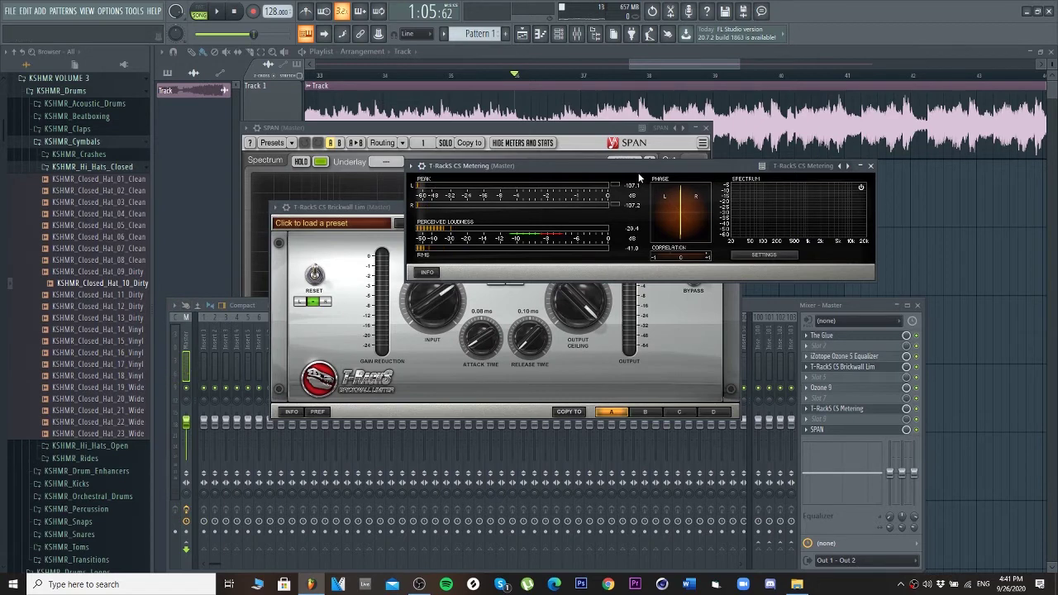
left_click_drag(637, 170, 607, 171)
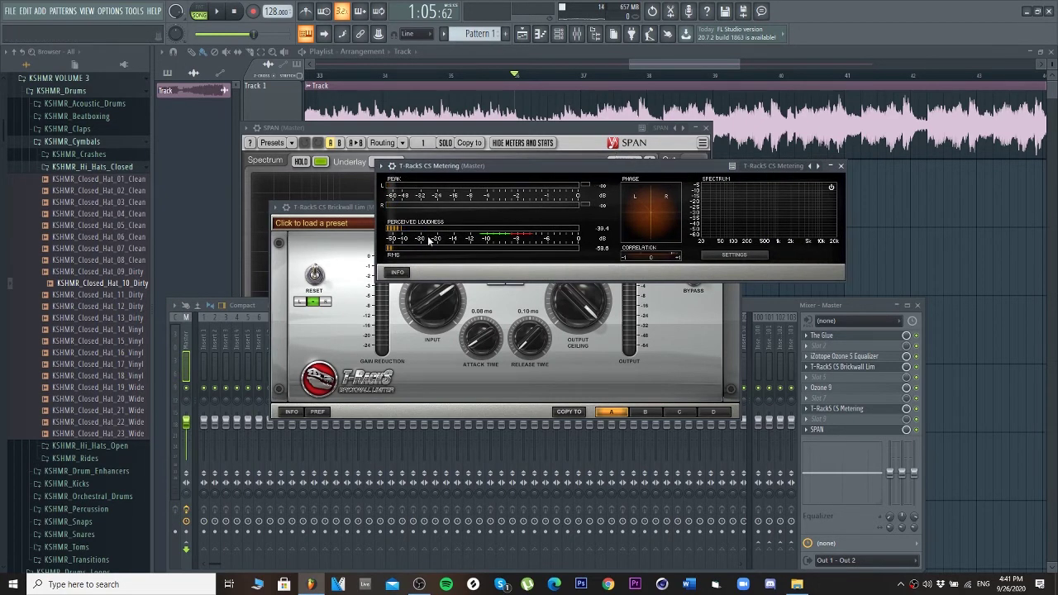
key("space")
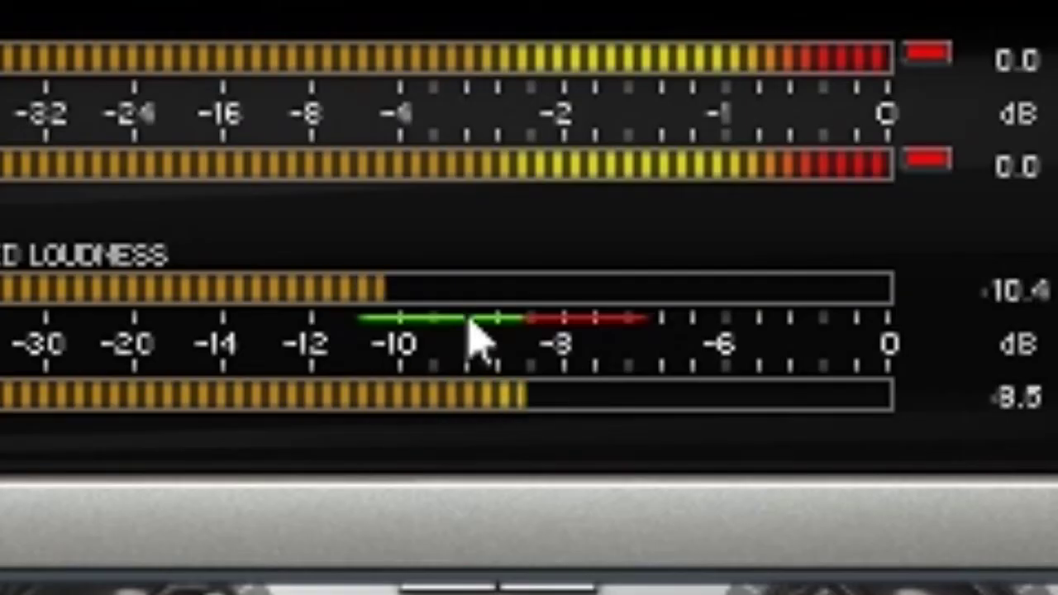
Step: Stop playback and arrange the T-RackS CS Metering and Brickwall Limiter windows side by side, with the metering in front of SPAN
key("space")
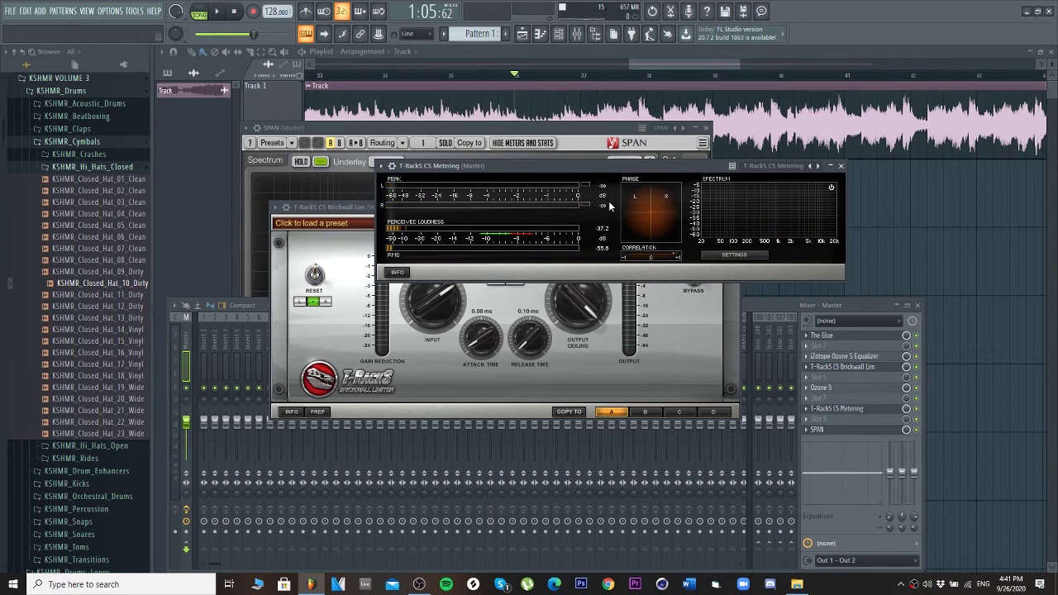
left_click_drag(513, 165, 312, 171)
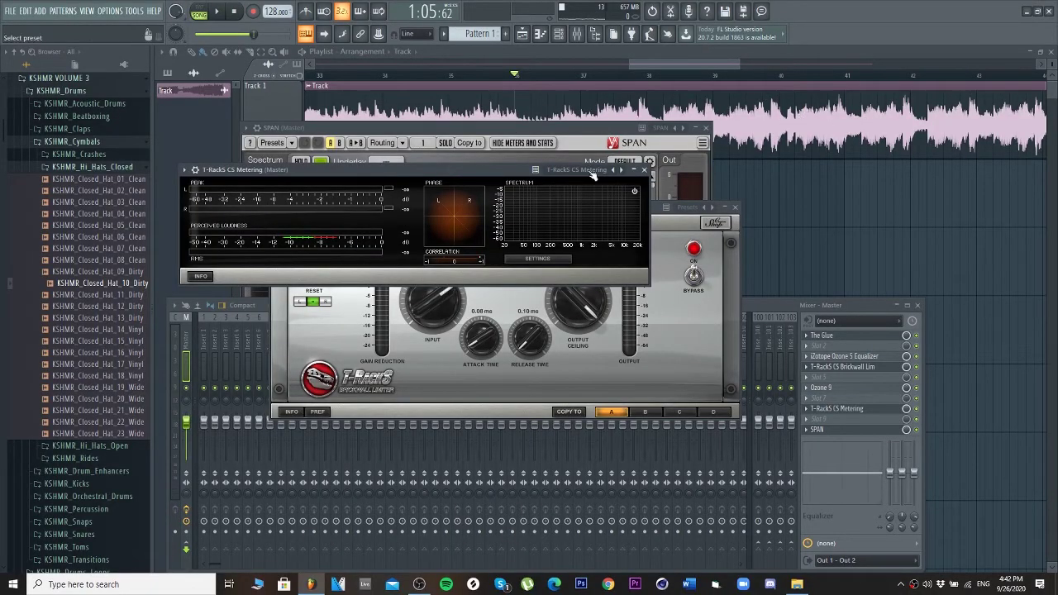
left_click_drag(511, 171, 569, 174)
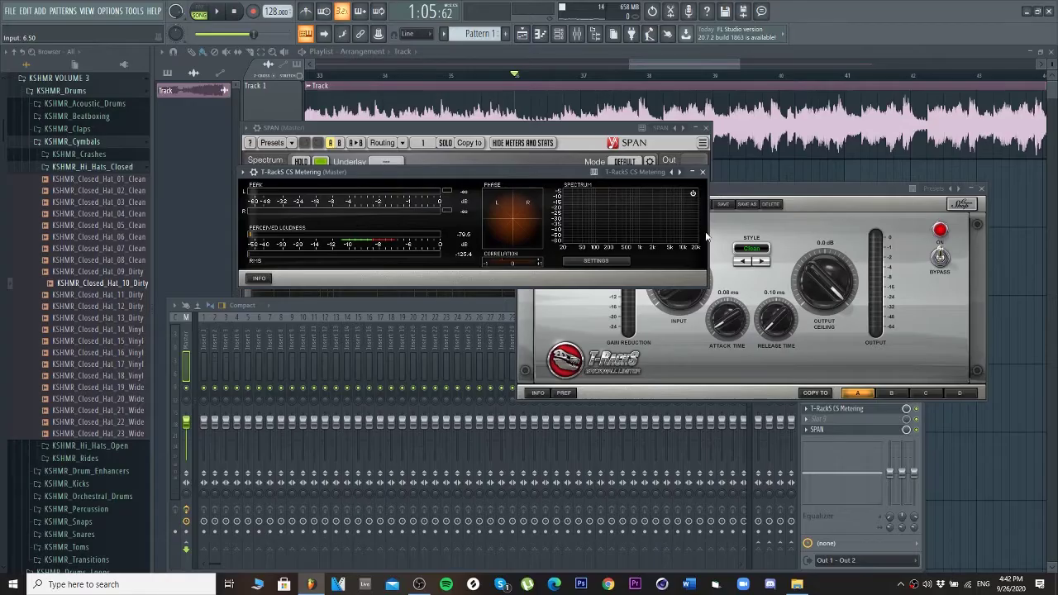
left_click(798, 172)
left_click_drag(479, 160, 1000, 120)
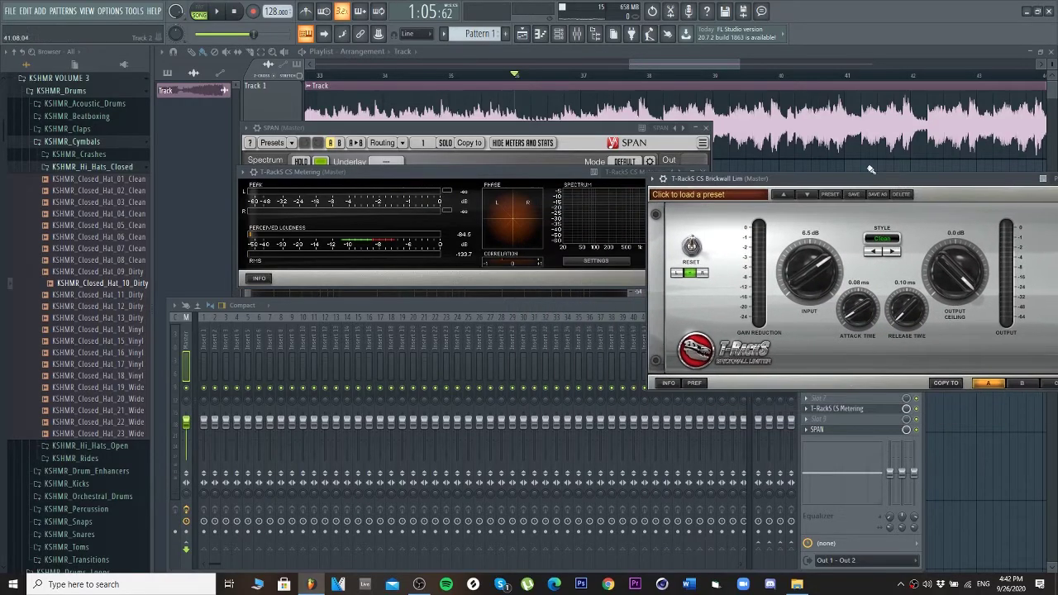
left_click_drag(534, 171, 516, 193)
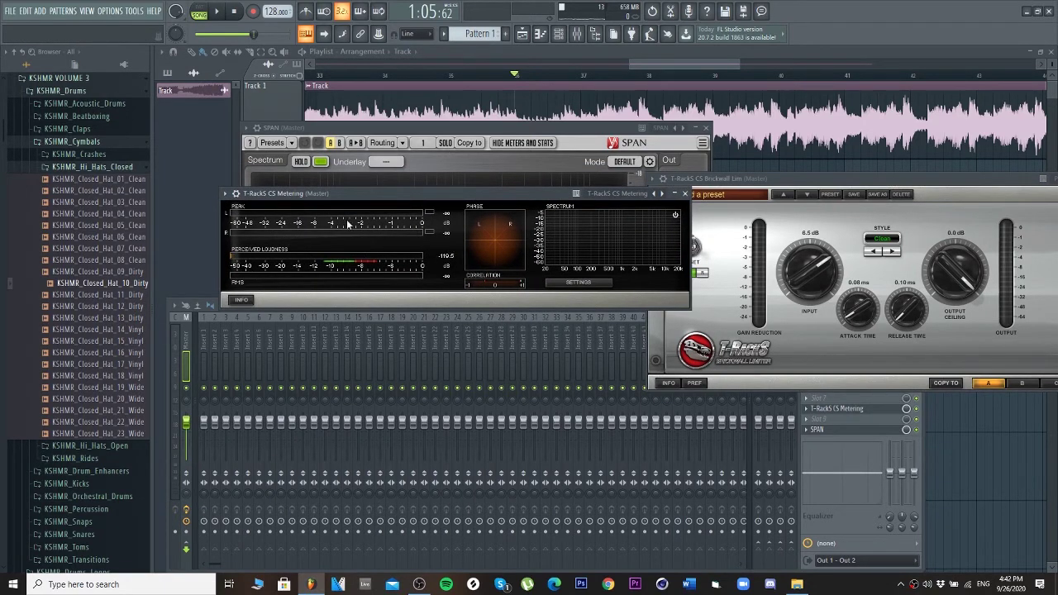
left_click_drag(364, 193, 370, 169)
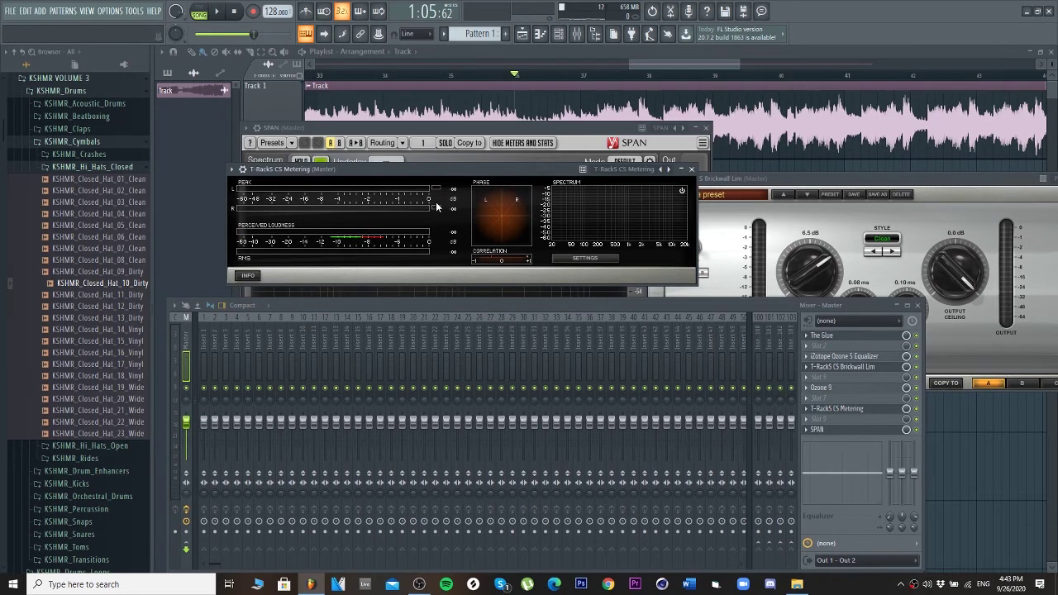